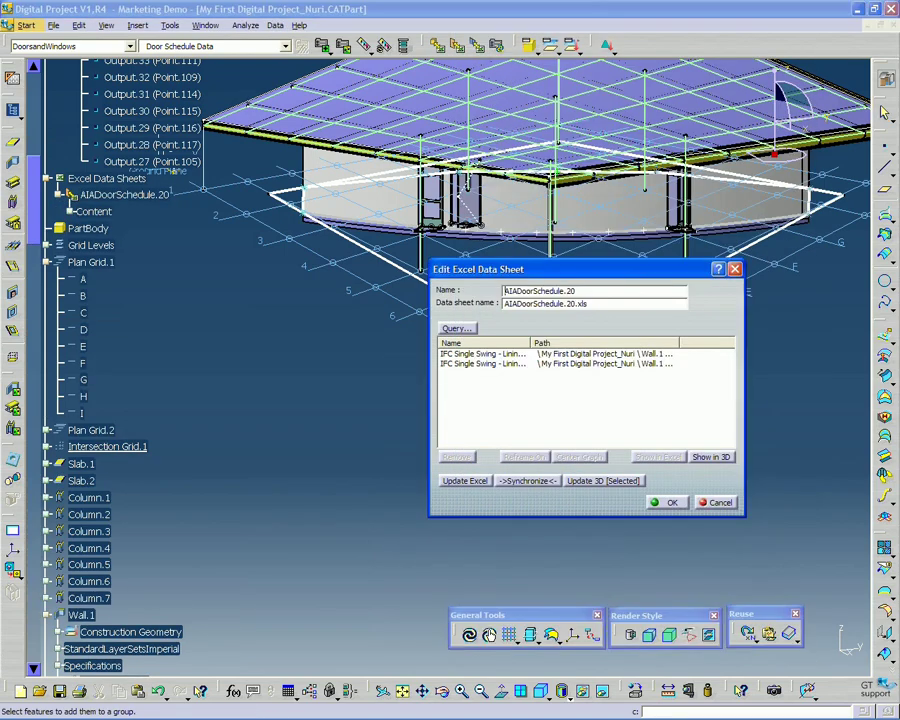
Step: Synchronize the doors with the AIADoorSchedule.20 spreadsheet, check it in Excel, then close the editor with OK
left_click_drag(555, 273, 375, 291)
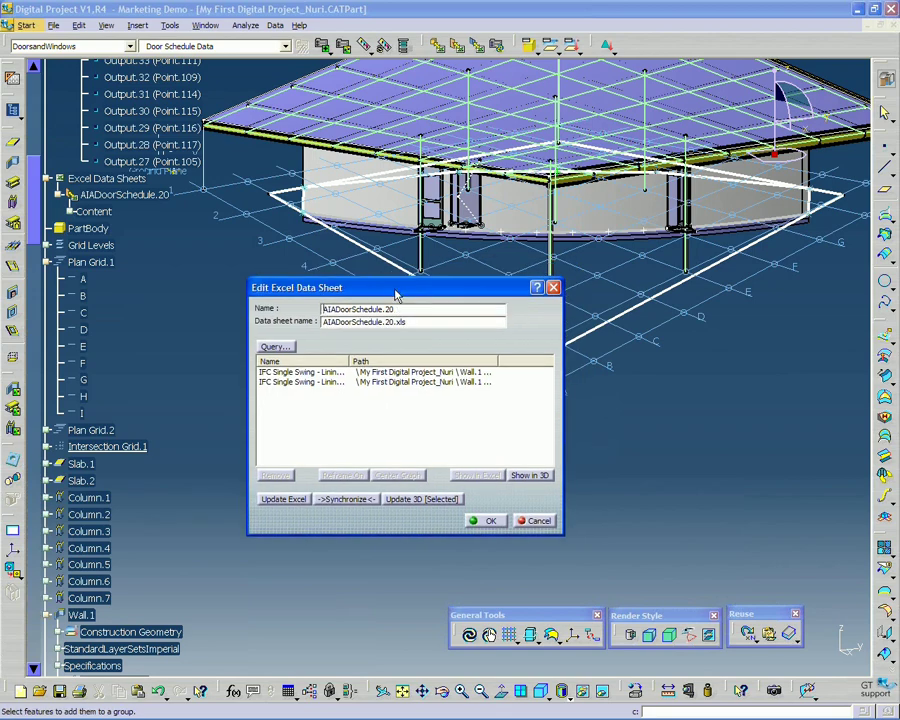
left_click(350, 499)
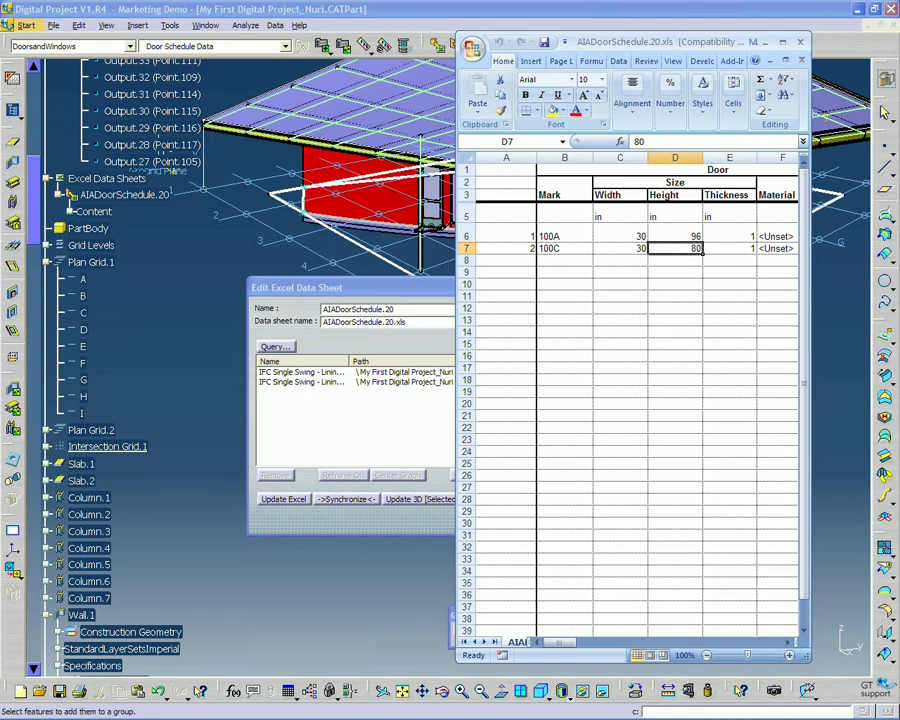
left_click(358, 8)
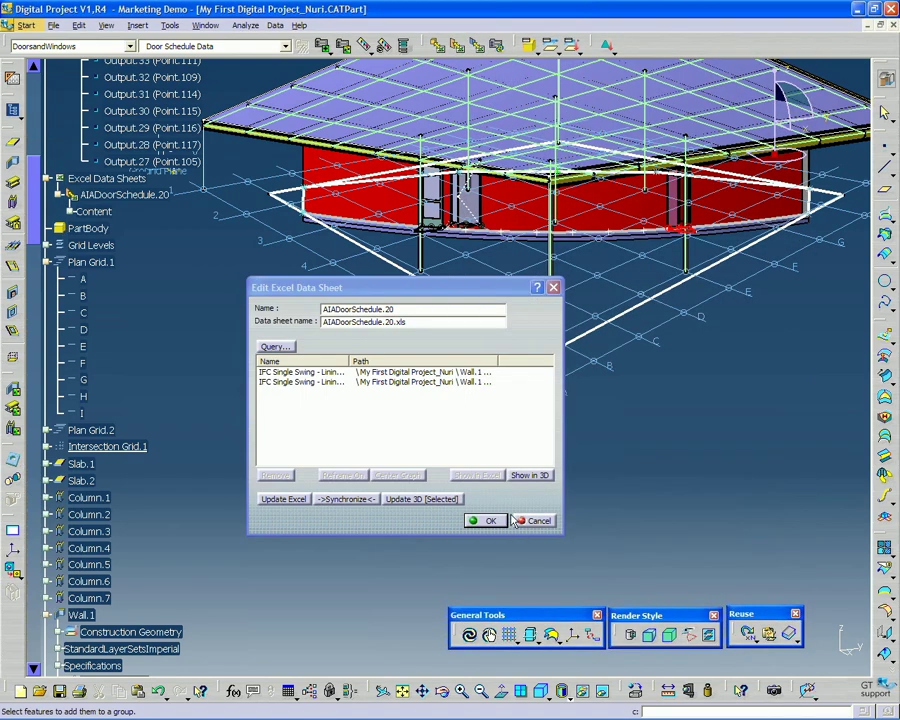
left_click(488, 521)
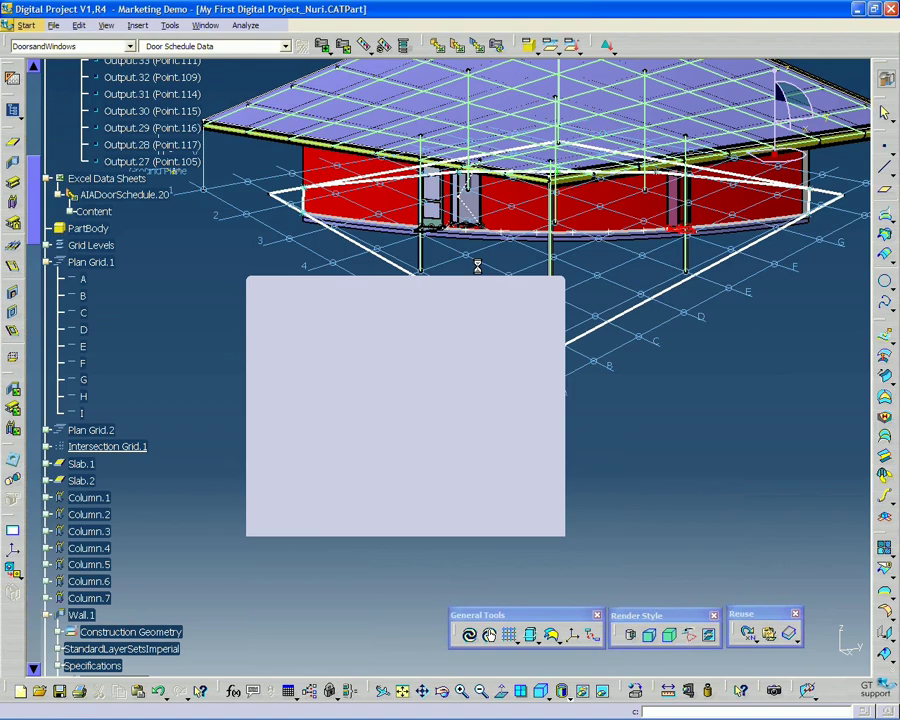
Step: Orbit and zoom onto the red out-of-date wall and its two doors, and reposition the General Tools toolbar
middle_click_drag(425, 280, 610, 350)
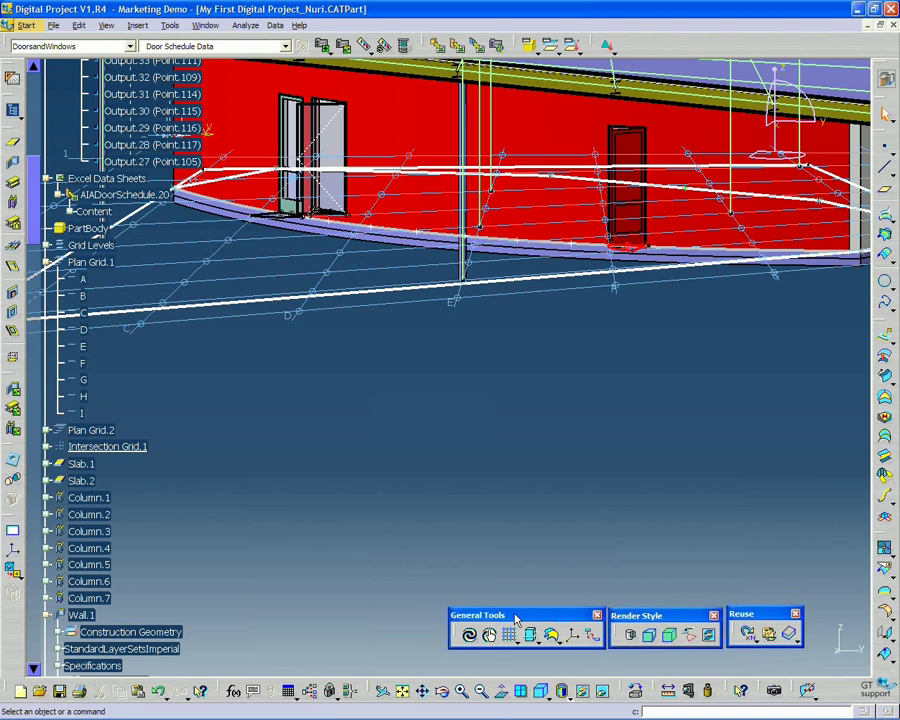
left_click_drag(515, 618, 518, 624)
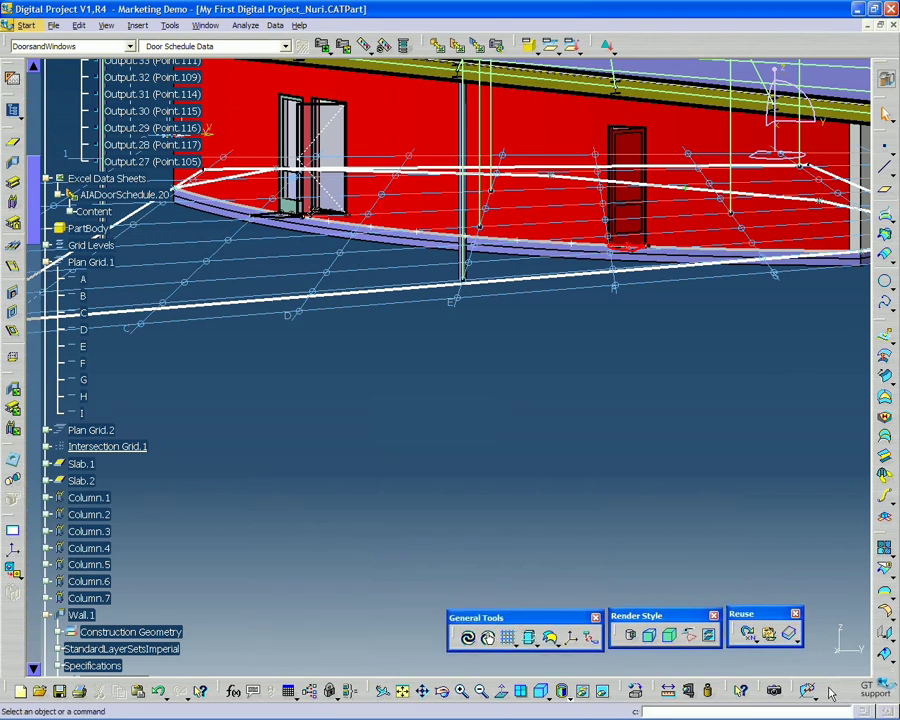
left_click_drag(518, 617, 508, 613)
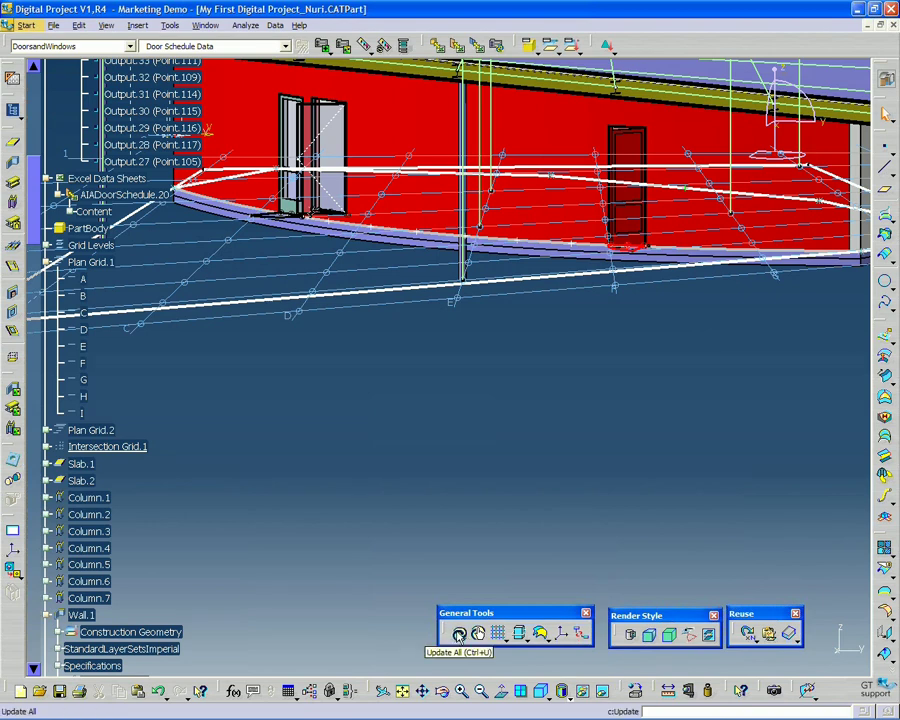
Step: Run Update All to rebuild the red wall and its doors, then zoom in to inspect a door
middle_click_drag(582, 466, 315, 217)
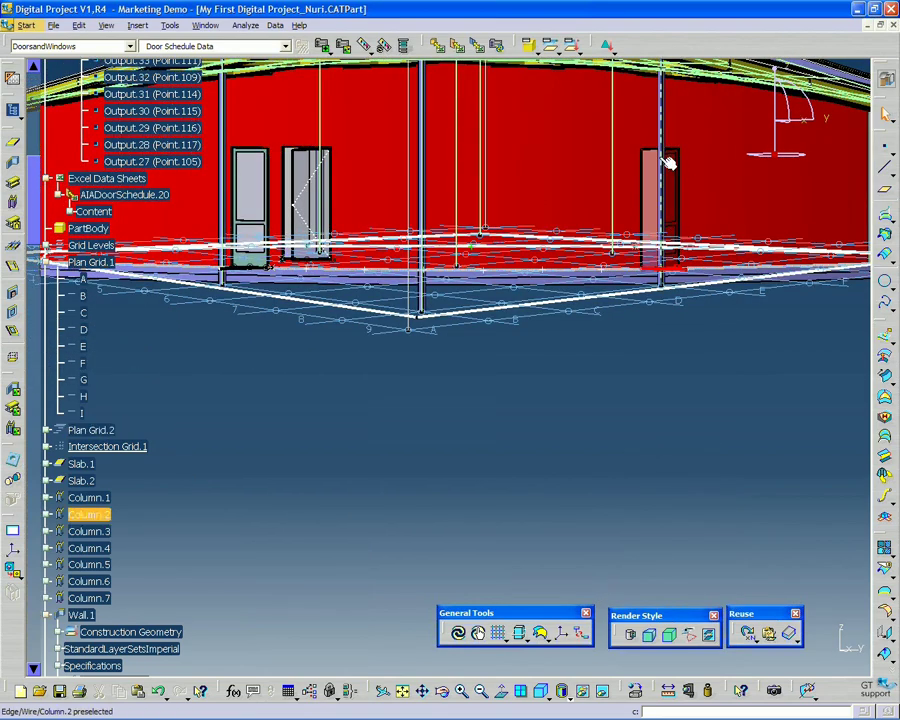
middle_click_drag(745, 357, 663, 250)
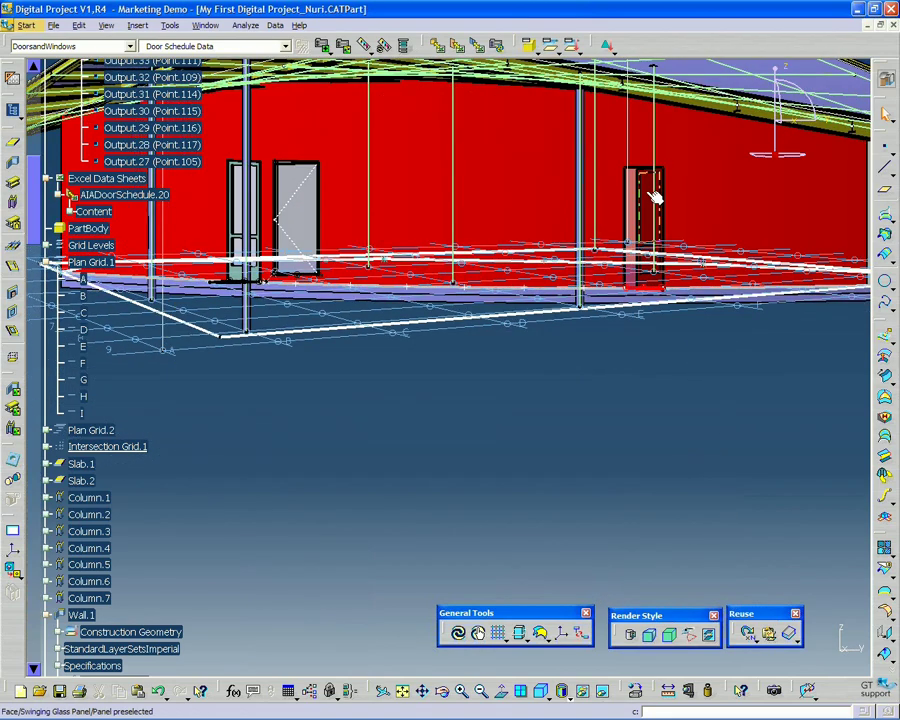
middle_click_drag(599, 525, 548, 504)
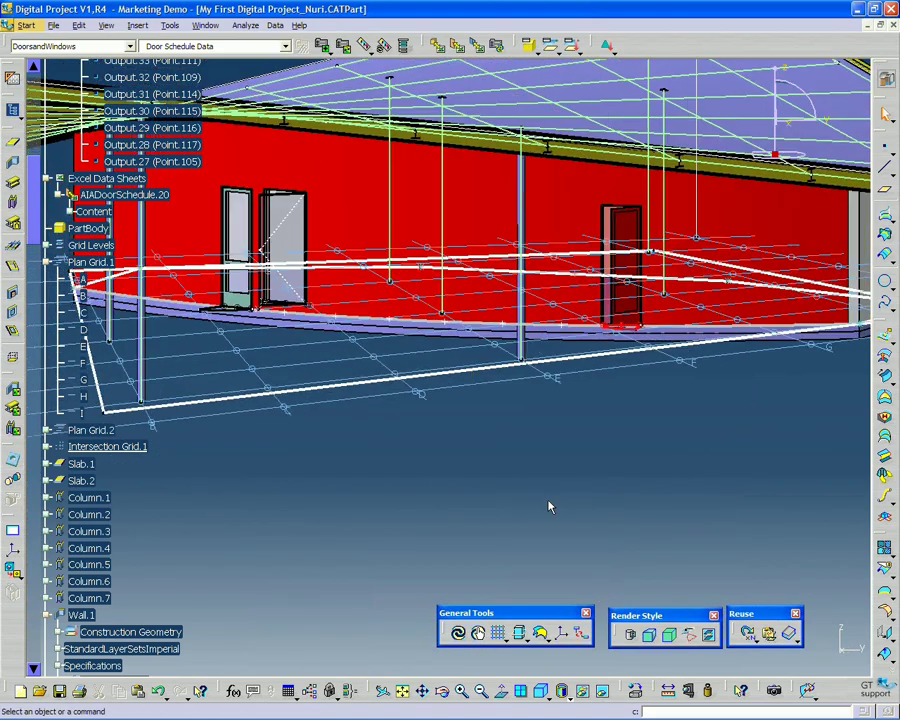
left_click(460, 634)
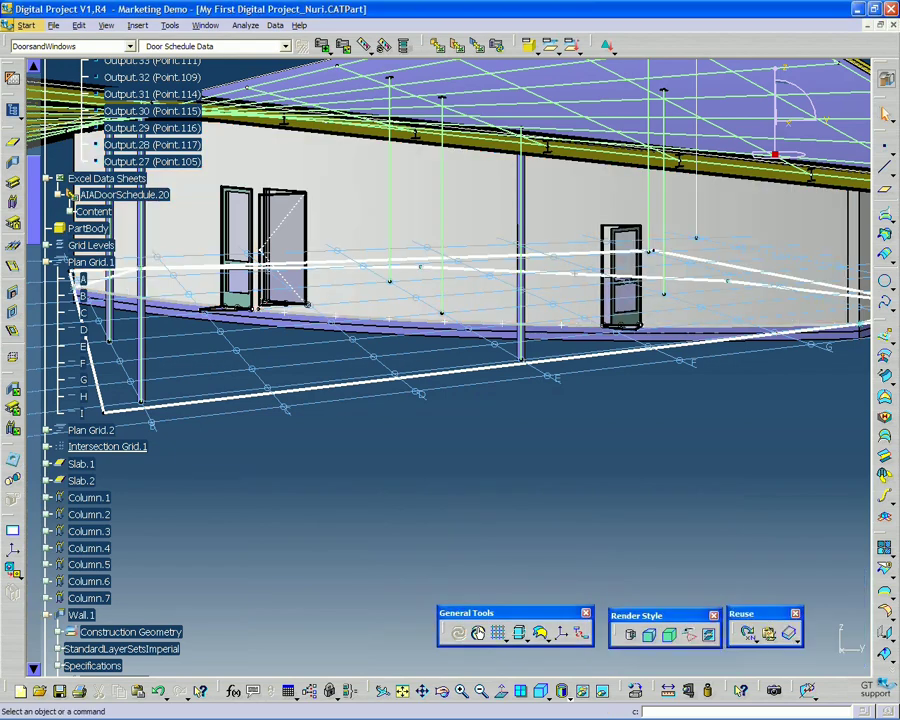
middle_click_drag(541, 450, 695, 208)
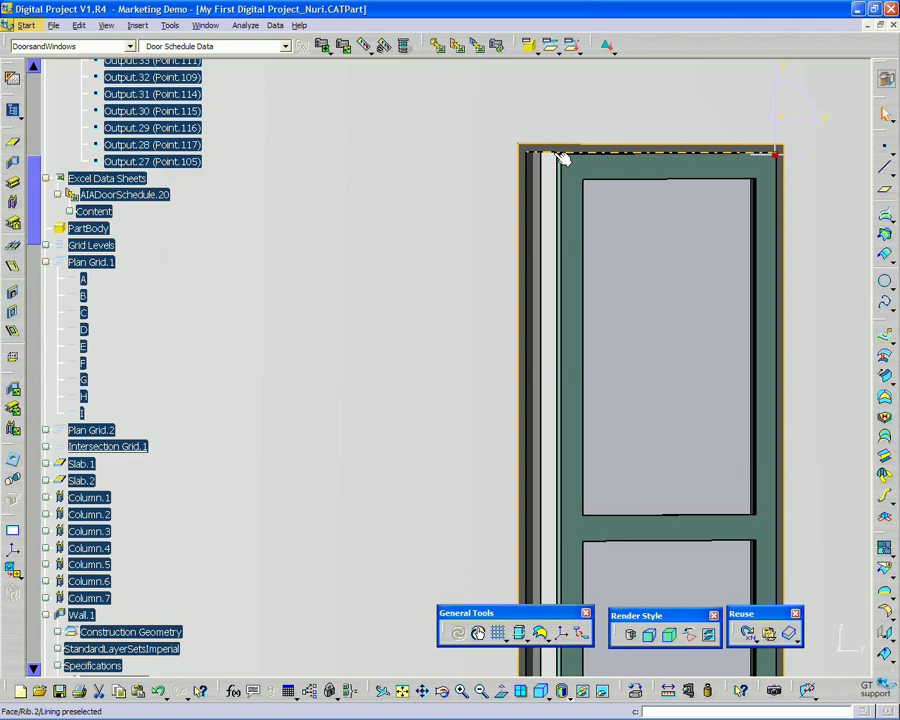
middle_click_drag(669, 149, 425, 465)
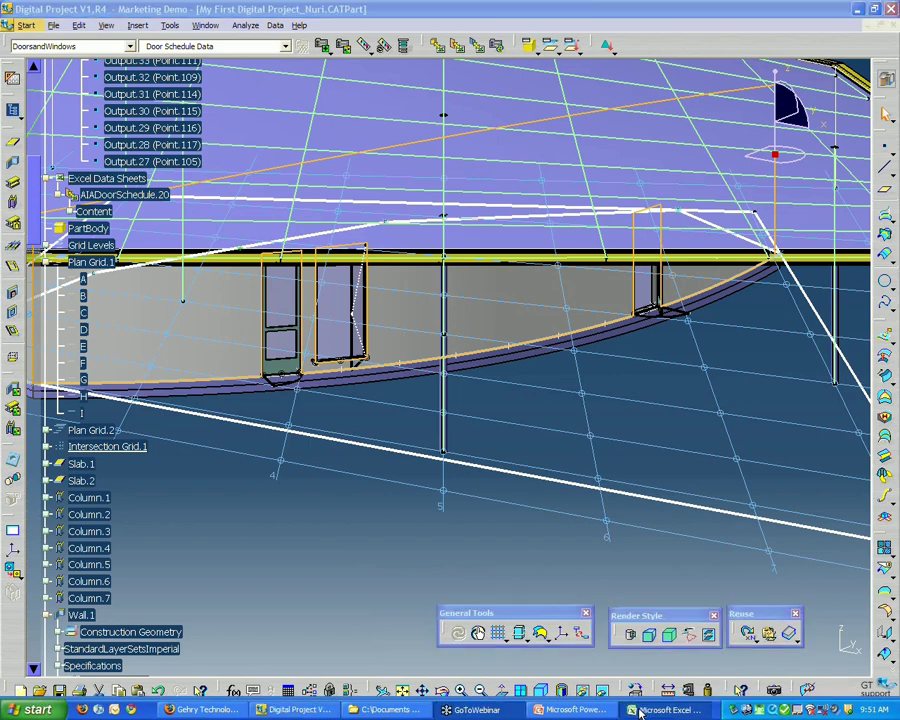
left_click(640, 704)
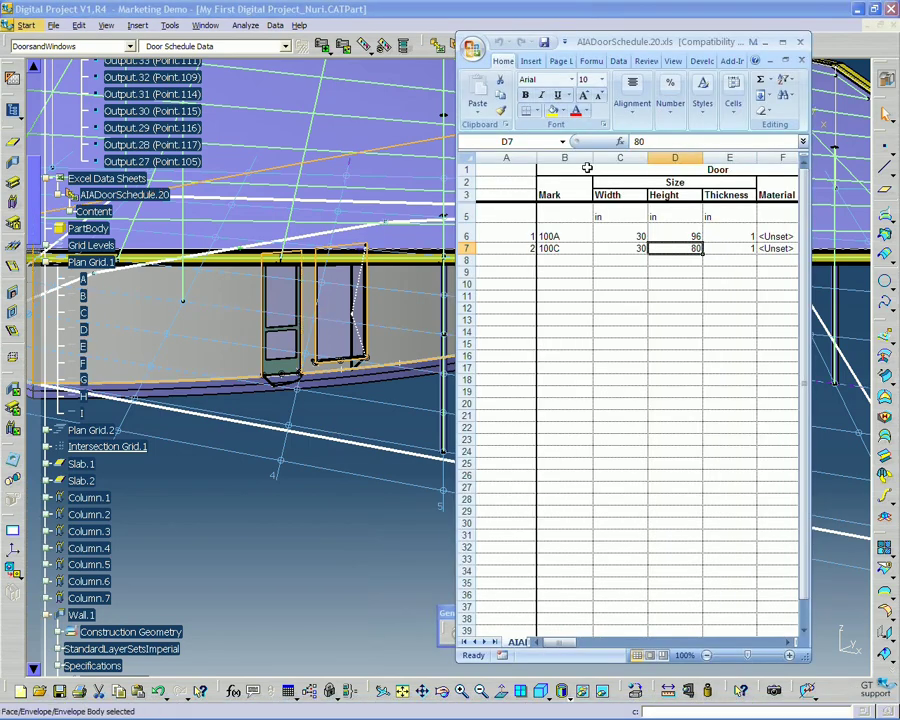
left_click(805, 40)
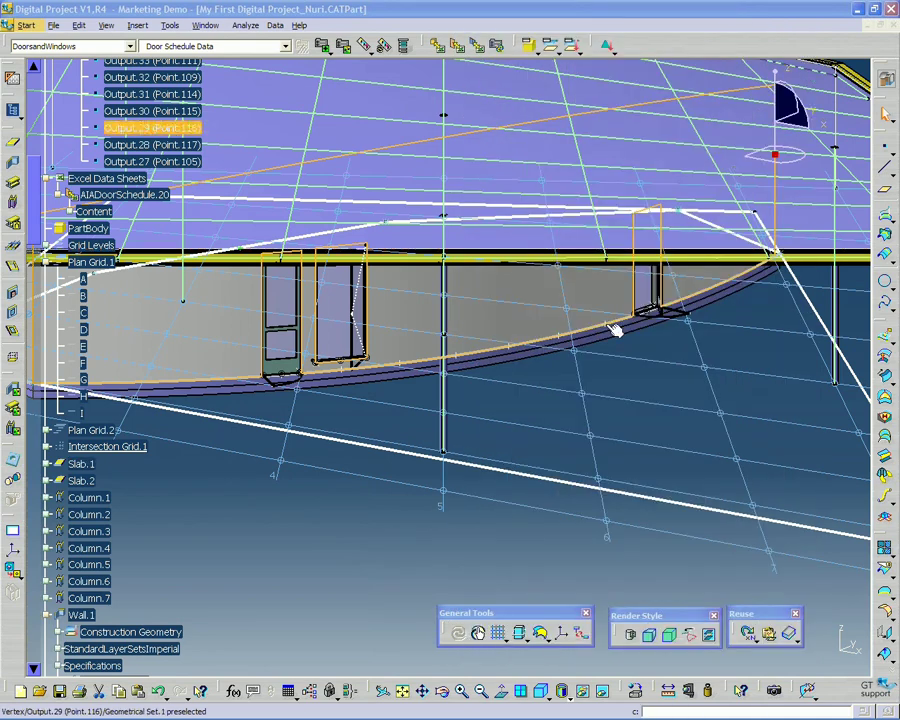
middle_click_drag(302, 480, 430, 530)
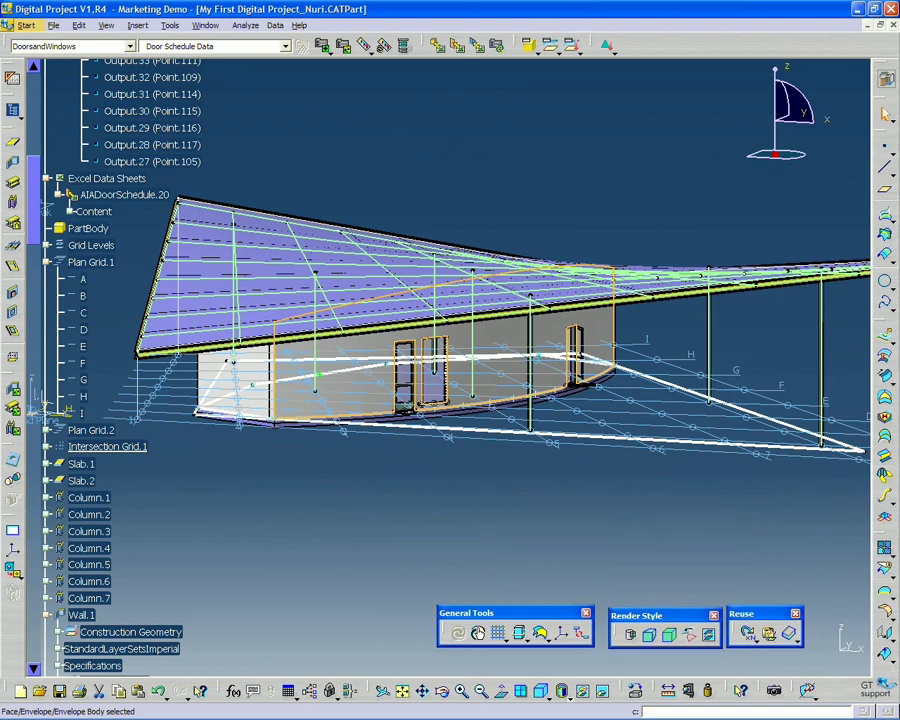
middle_click_drag(530, 440, 279, 446)
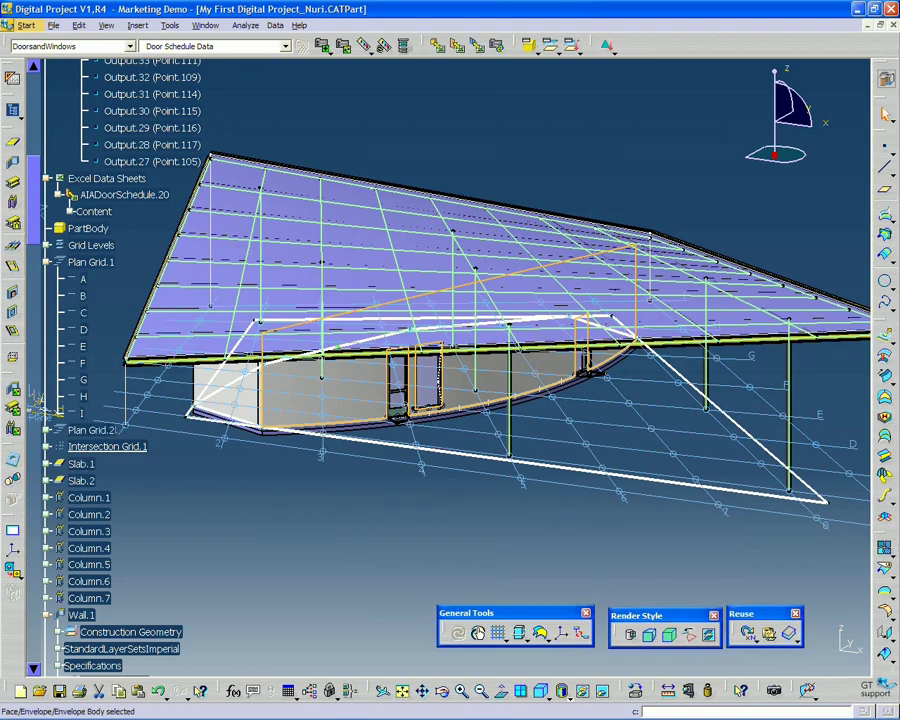
middle_click_drag(36, 400, 463, 468)
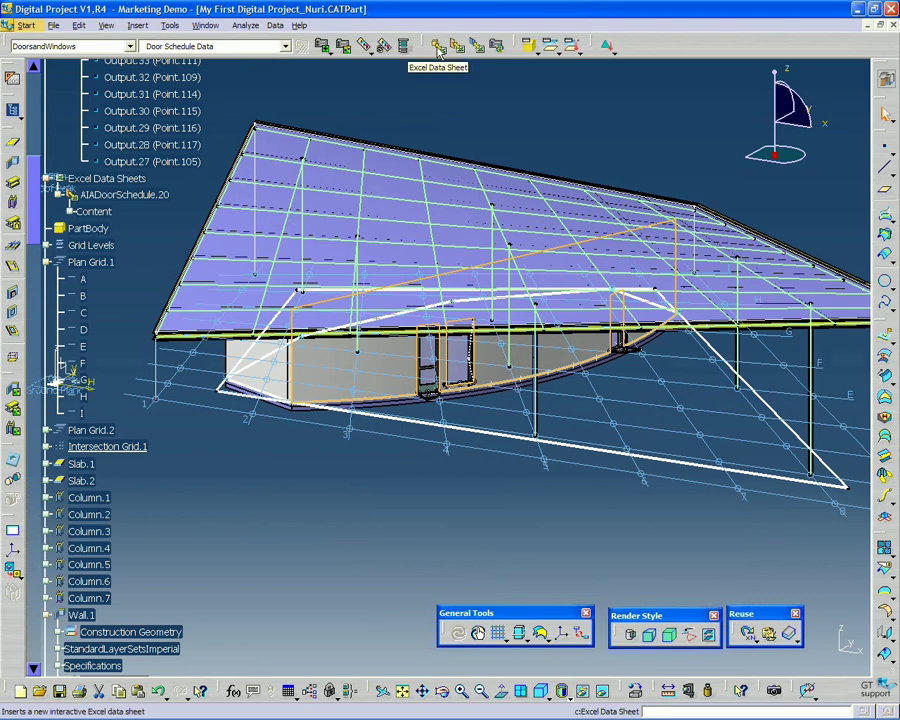
Step: Ctrl-select both doors' IFC Single Swing - Lining - Glass features under Wall.1
middle_click_drag(430, 468, 466, 493)
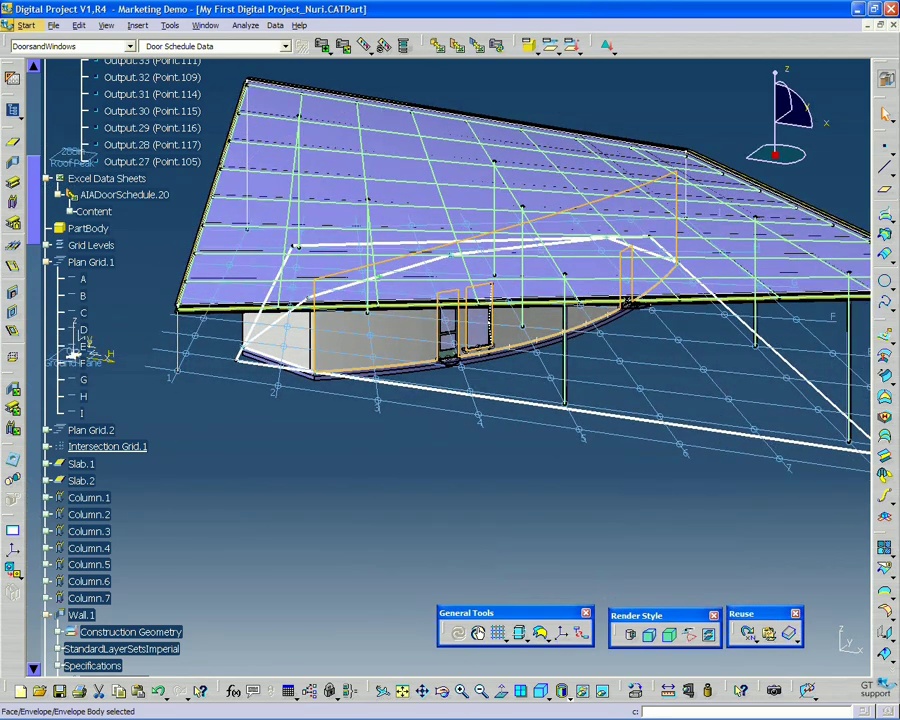
middle_click_drag(482, 482, 406, 372)
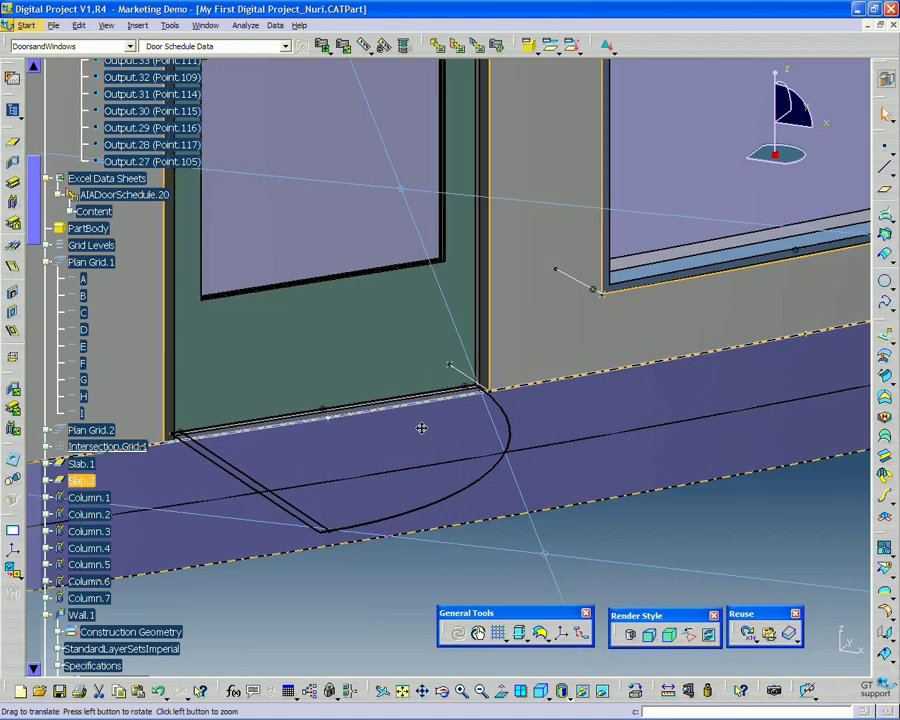
middle_click_drag(421, 428, 490, 310)
middle_click_drag(466, 515, 508, 428)
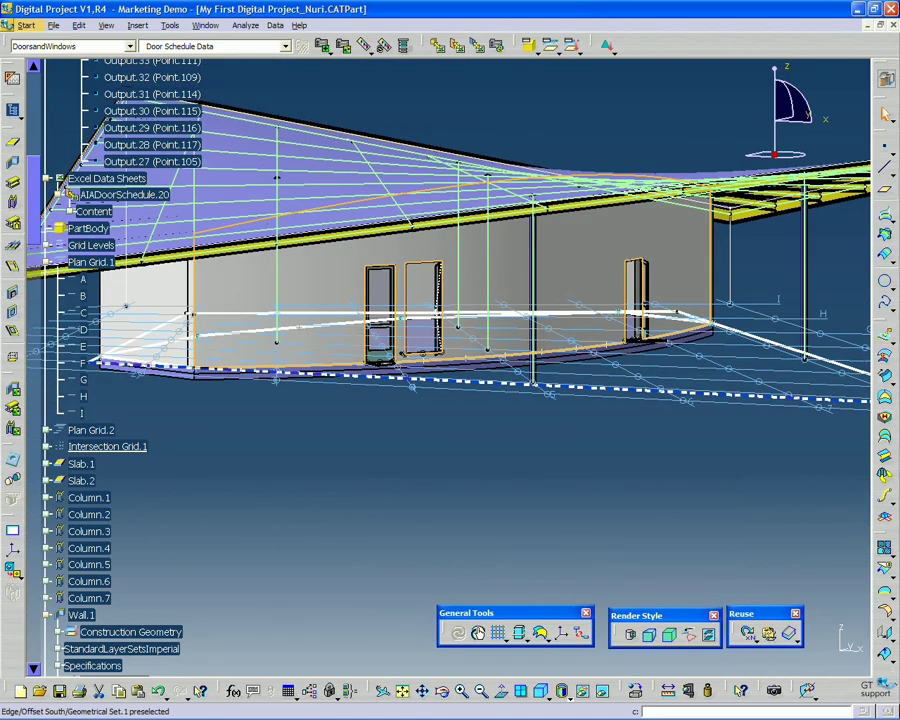
middle_click_drag(432, 366, 444, 446)
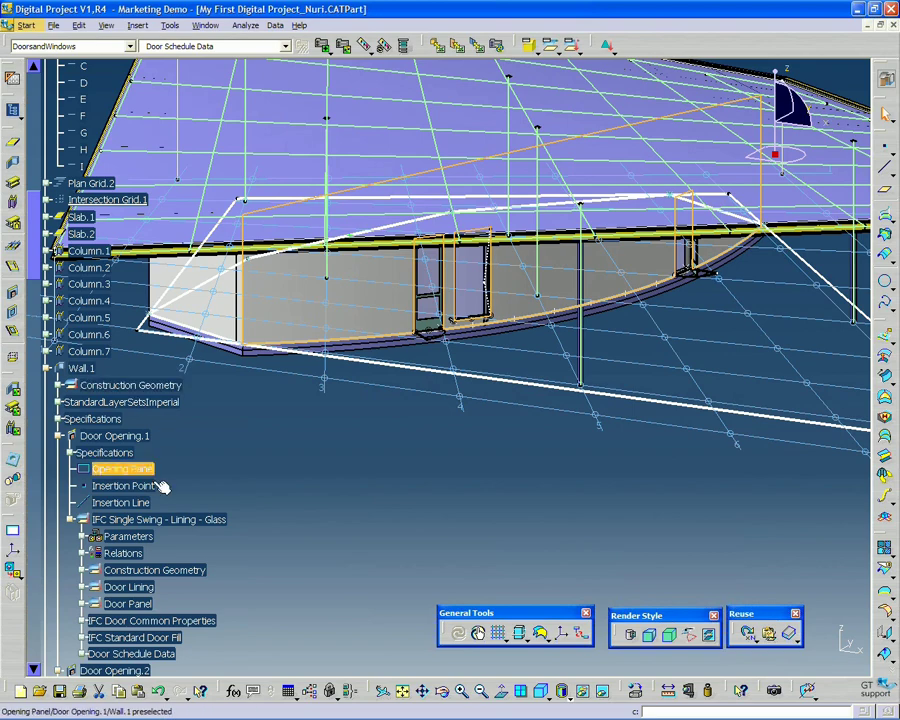
left_click(430, 300)
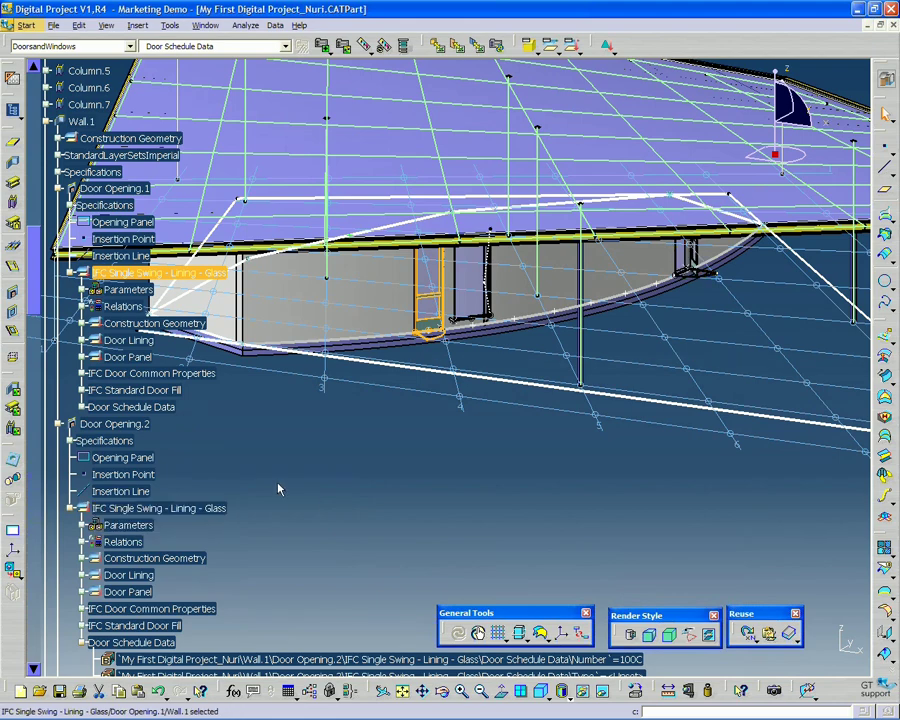
left_click(207, 510, "ctrl")
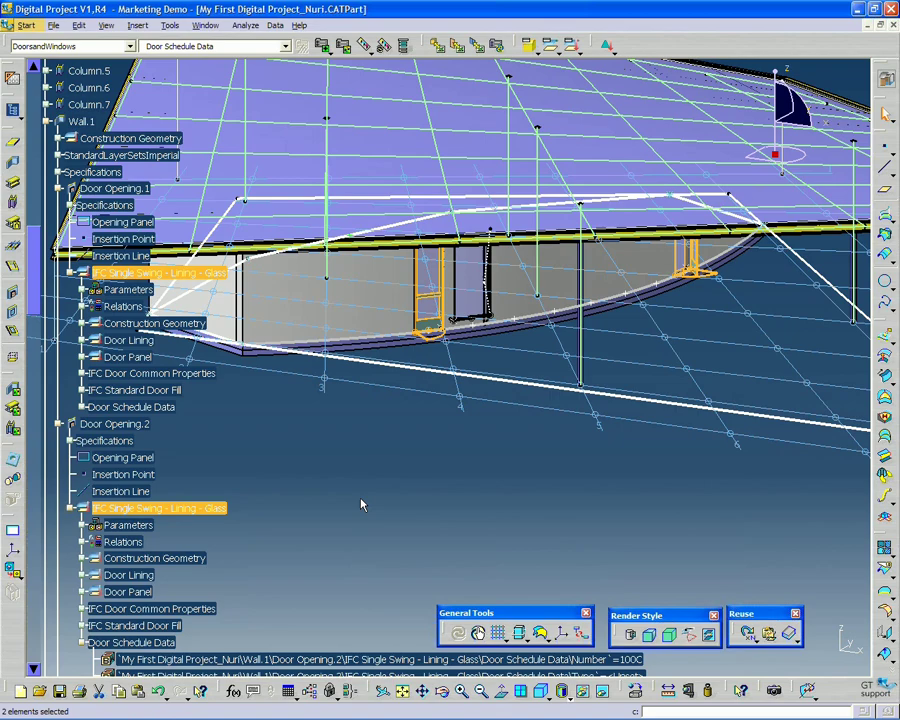
middle_click_drag(364, 474, 314, 108)
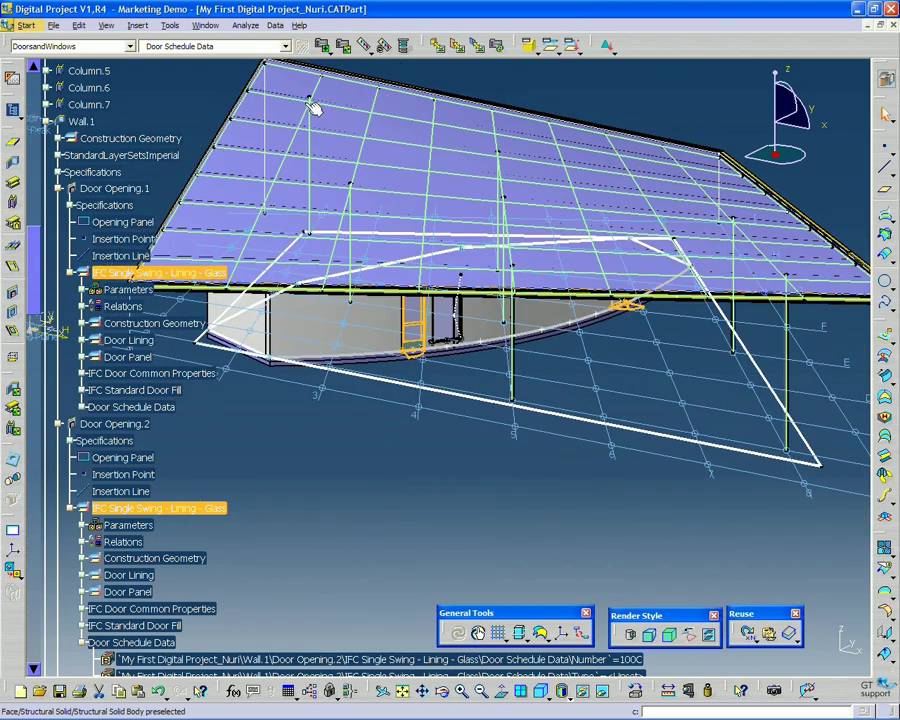
Step: Create Excel Data Sheet.287 for both glass door features and open its Attributes Selection dialog
left_click(442, 47)
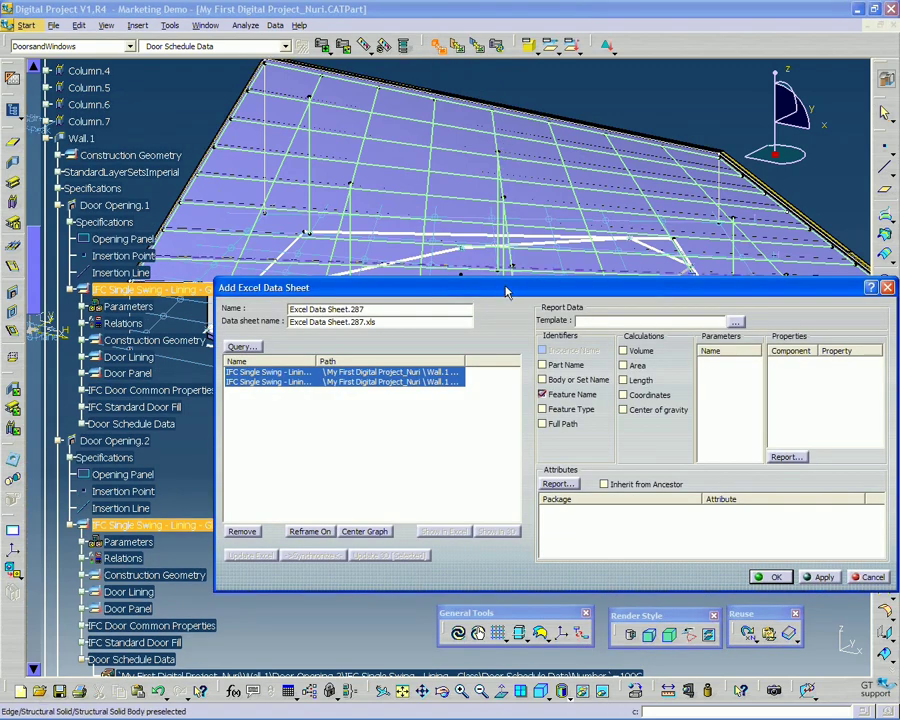
left_click_drag(505, 291, 444, 237)
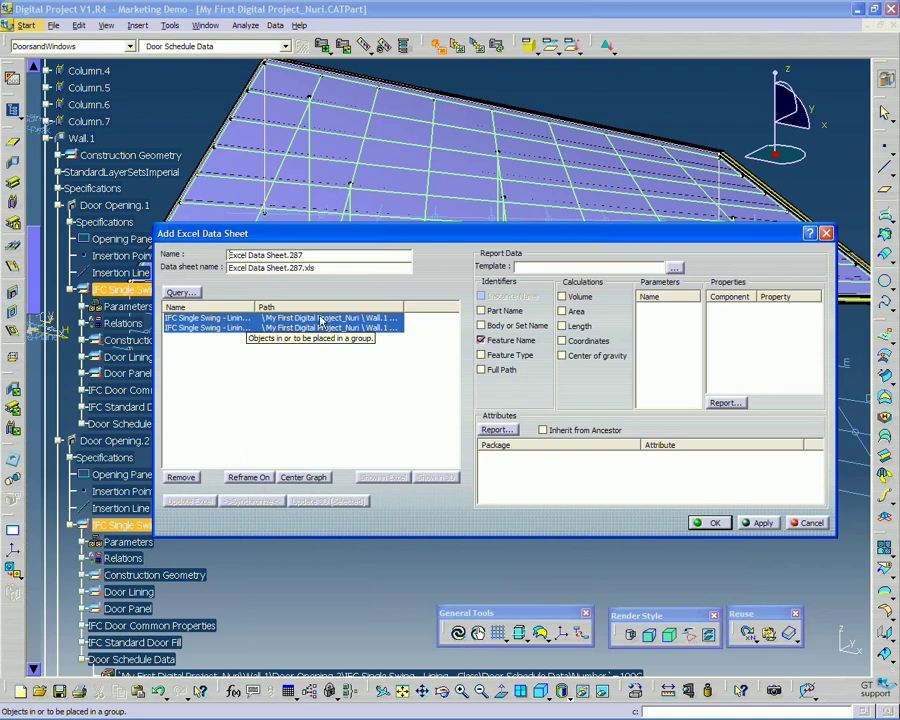
left_click_drag(355, 237, 330, 198)
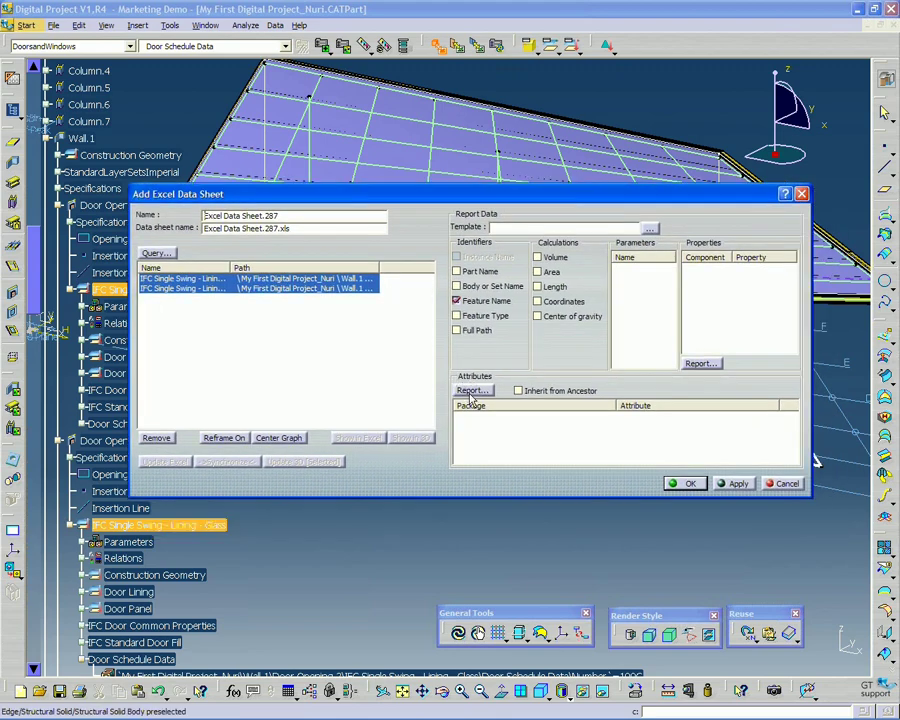
left_click(470, 391)
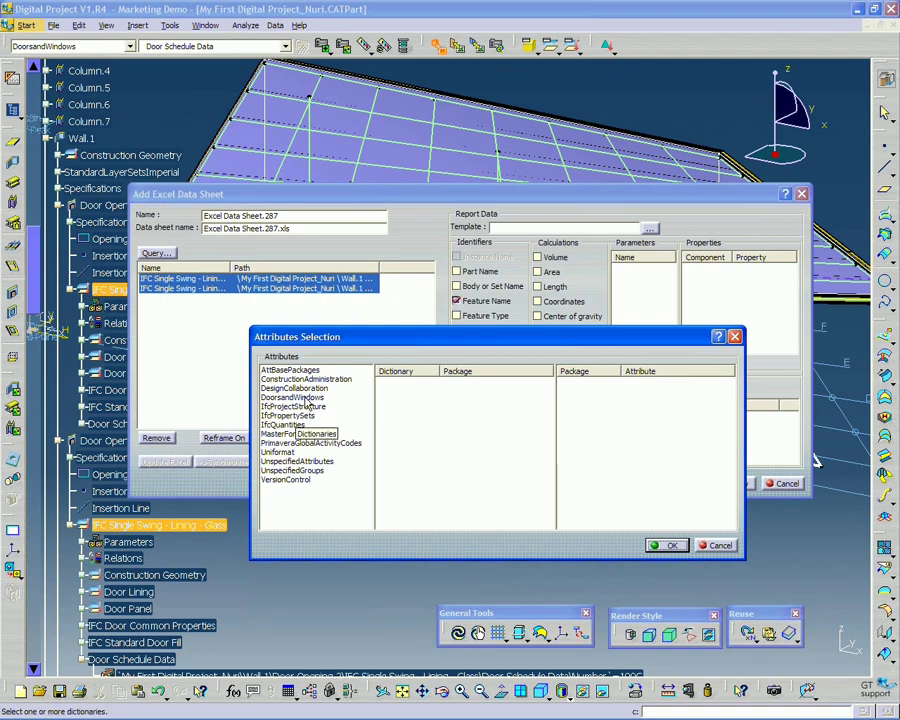
Step: In the DoorsandWindows dictionary, select the IFC Standard Door Fill and Door Schedule Data packages
left_click(292, 397)
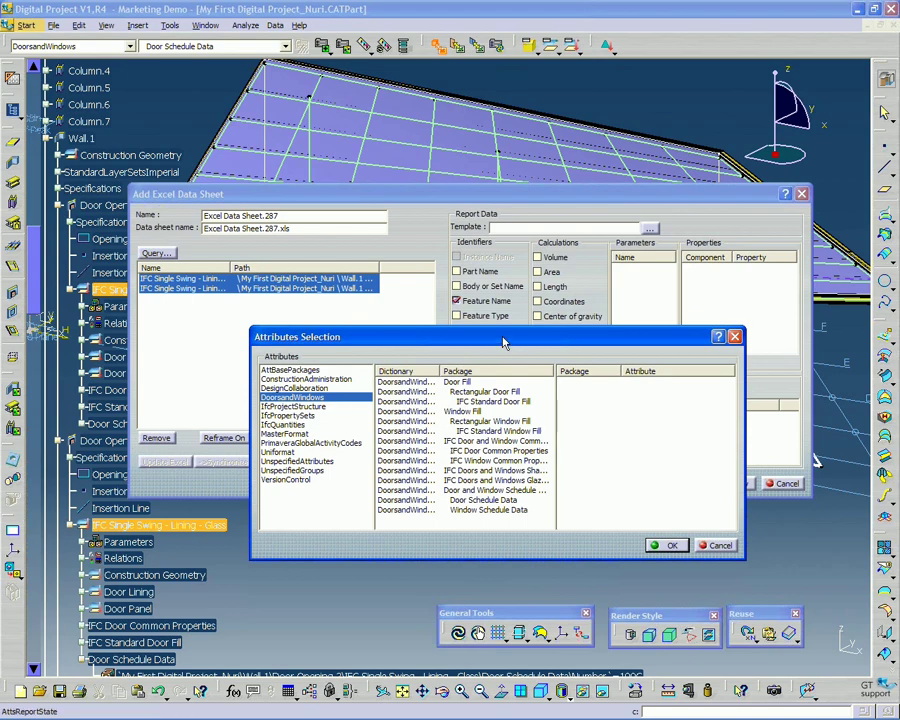
left_click_drag(496, 335, 482, 329)
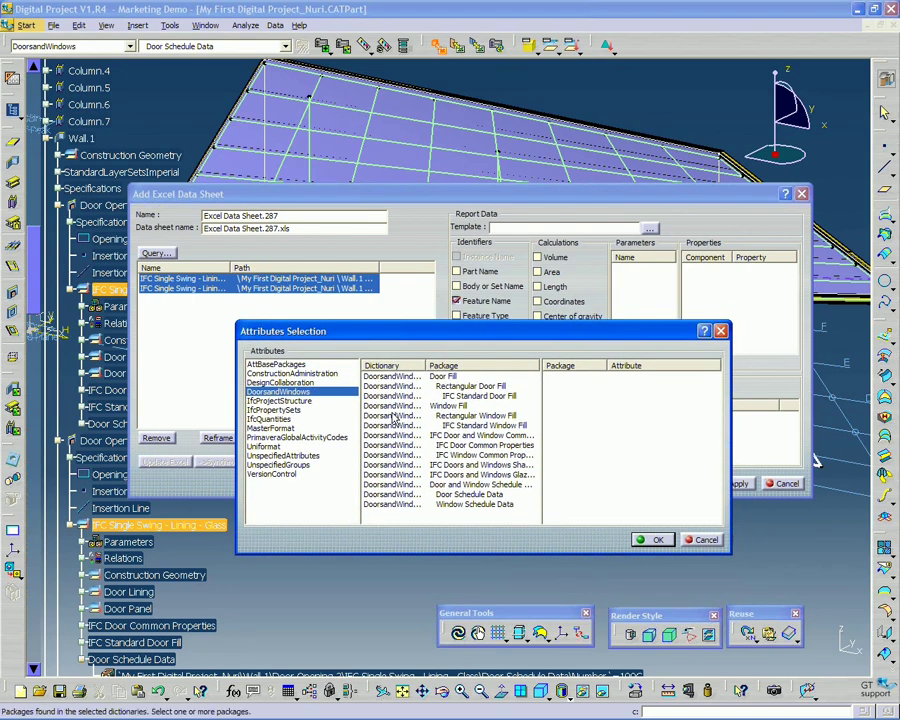
left_click_drag(178, 192, 272, 105)
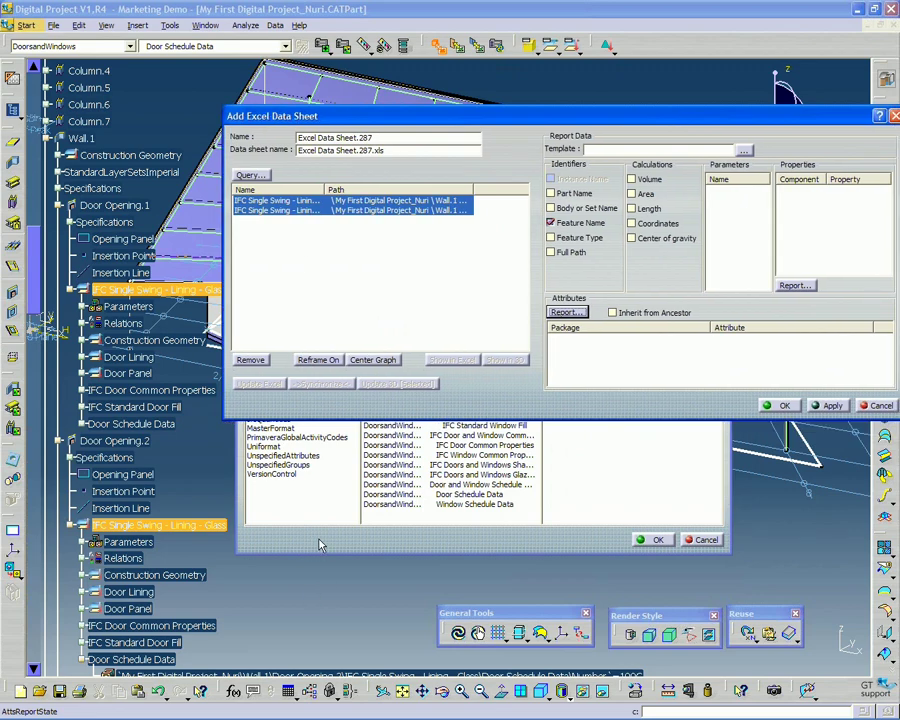
left_click(318, 542)
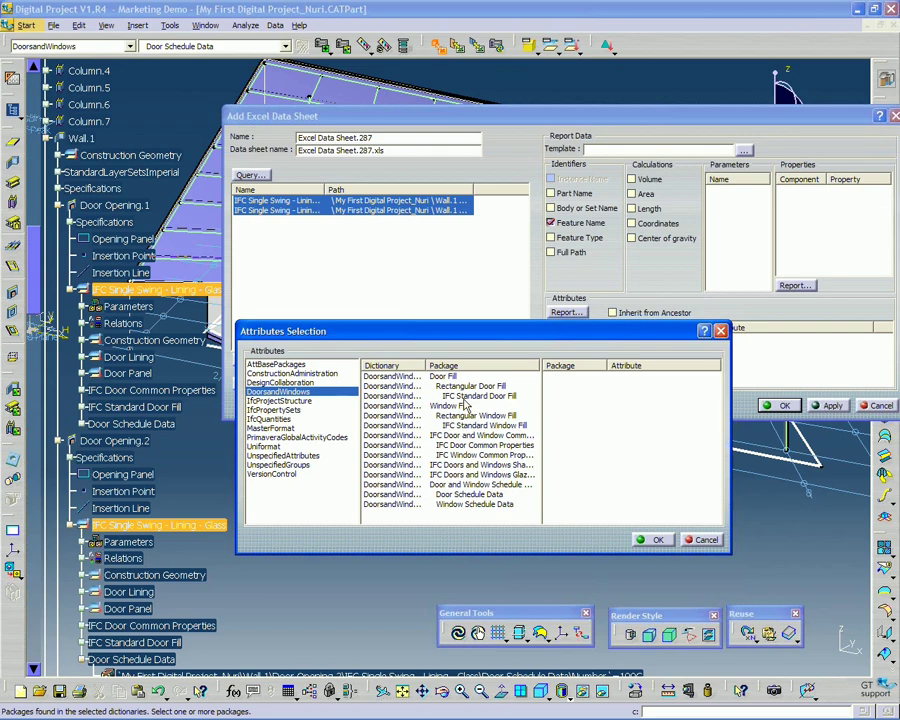
left_click(462, 397)
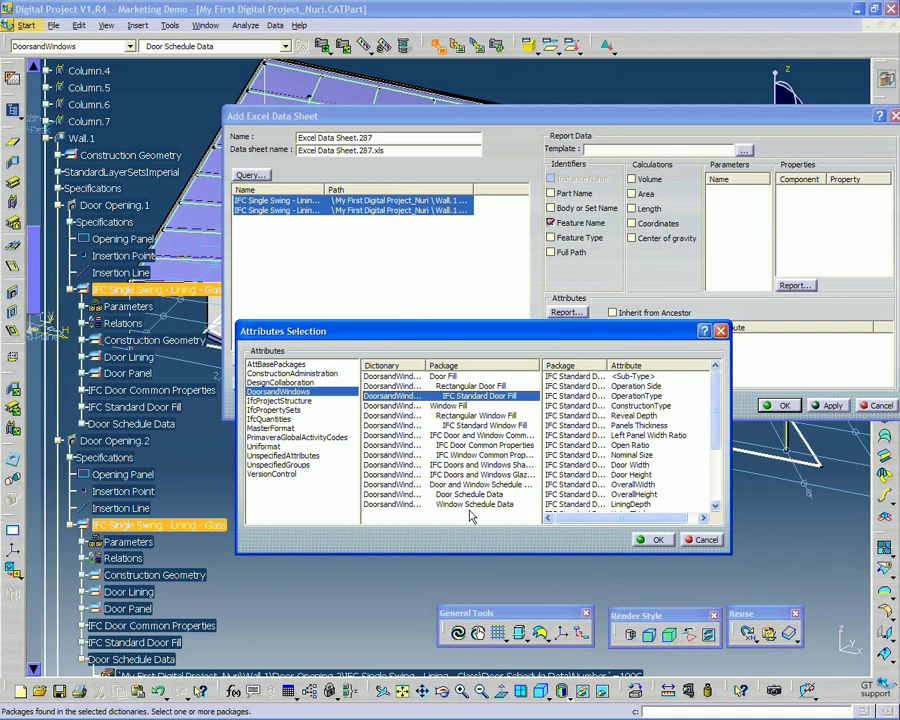
left_click(470, 494)
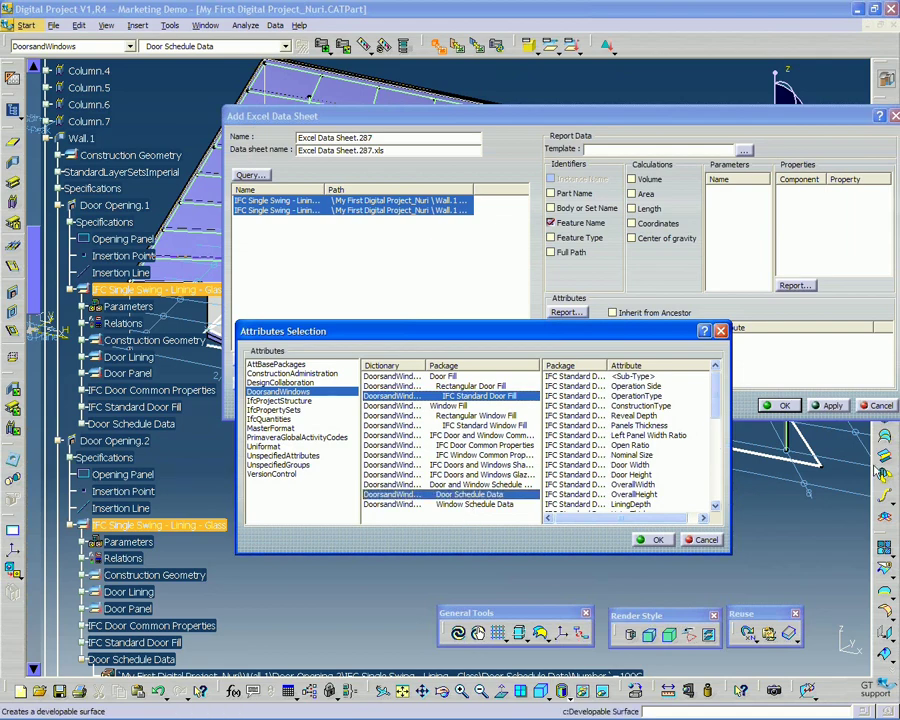
Step: Report the ThresholdThickness and Number attributes, then apply to generate the Excel data sheet
left_click_drag(656, 336, 637, 300)
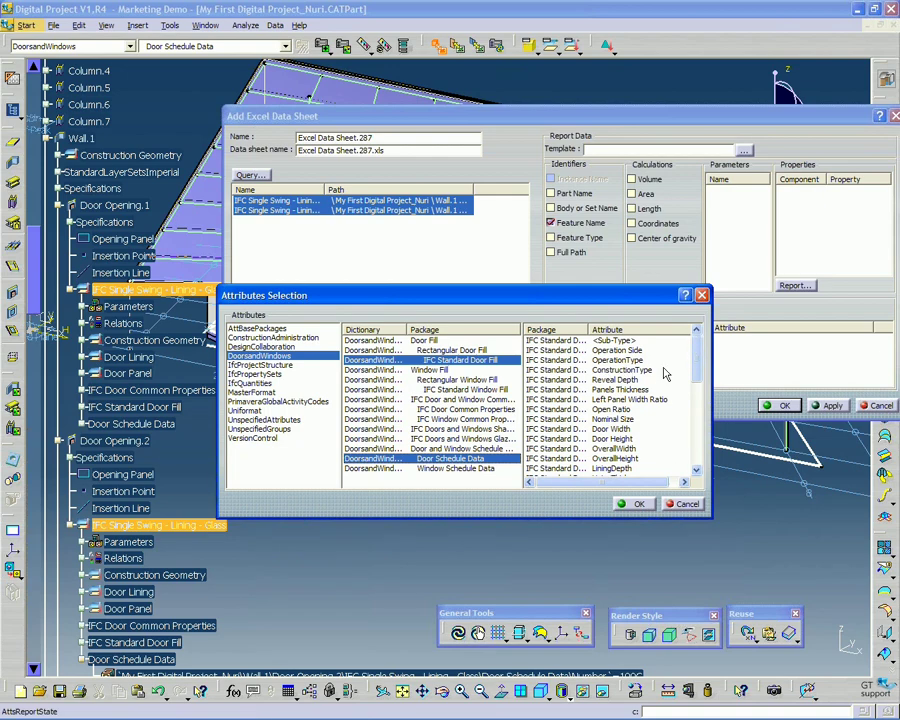
mouse_move(700, 365)
left_mouse_down()
mouse_move(700, 410)
mouse_move(699, 350)
mouse_move(699, 375)
left_mouse_up()
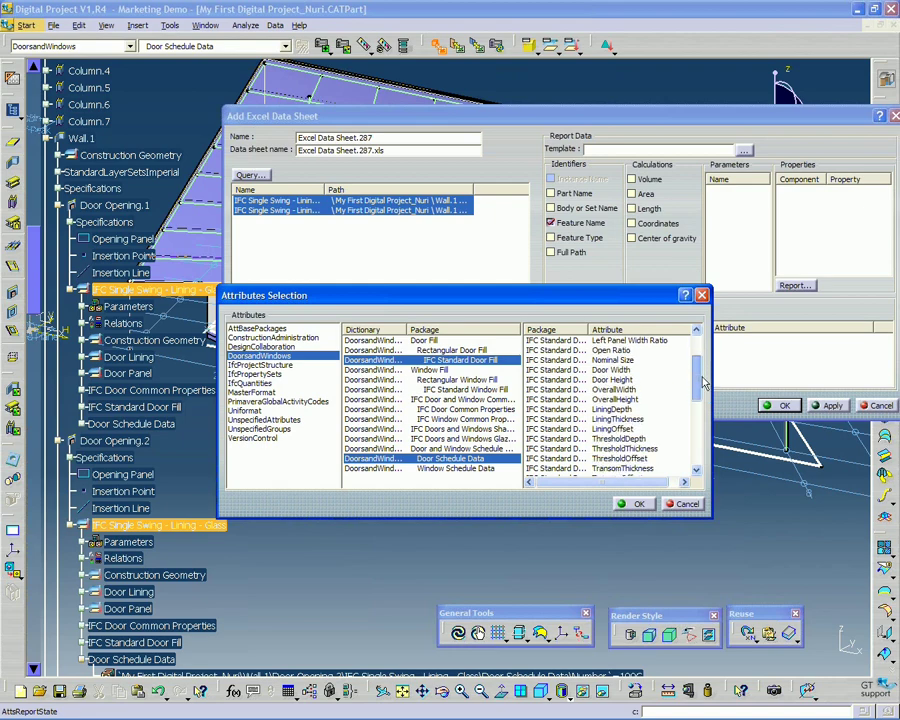
left_click(645, 450)
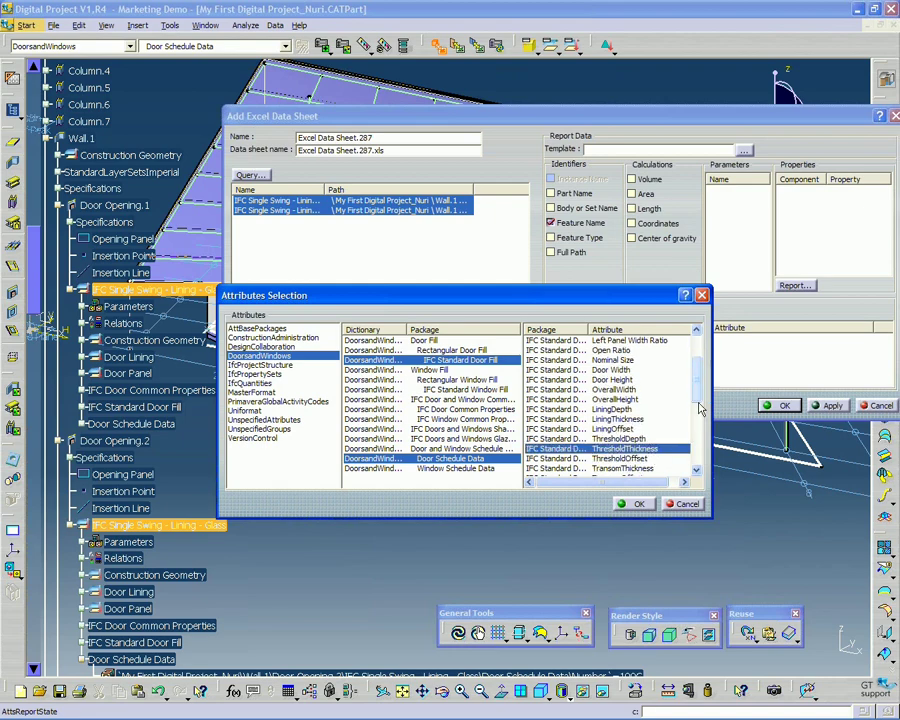
left_click_drag(698, 378, 697, 416)
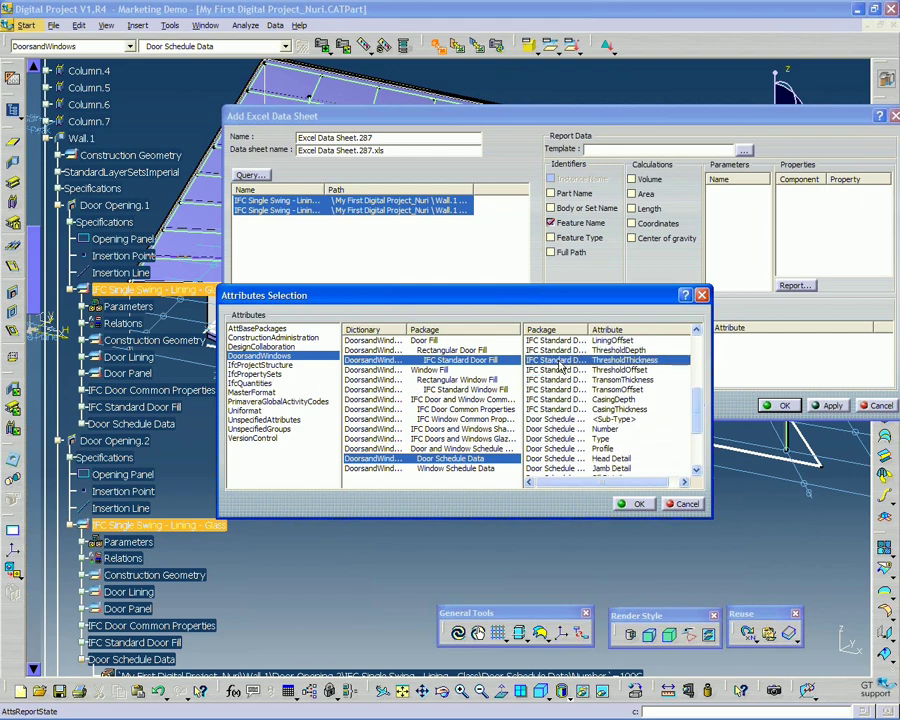
left_click_drag(590, 327, 611, 327)
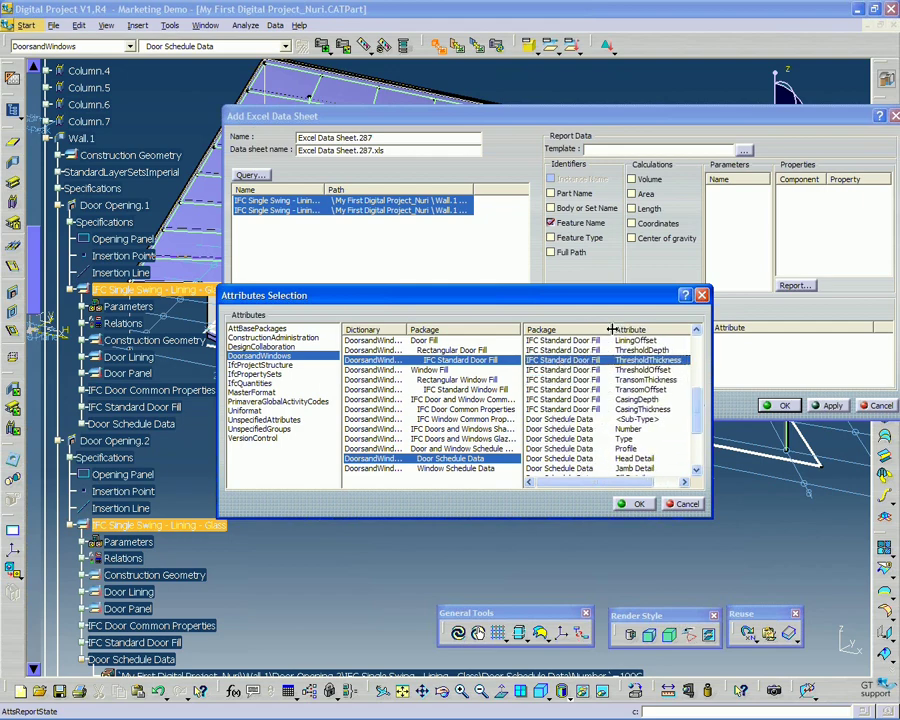
left_click(628, 428, "ctrl")
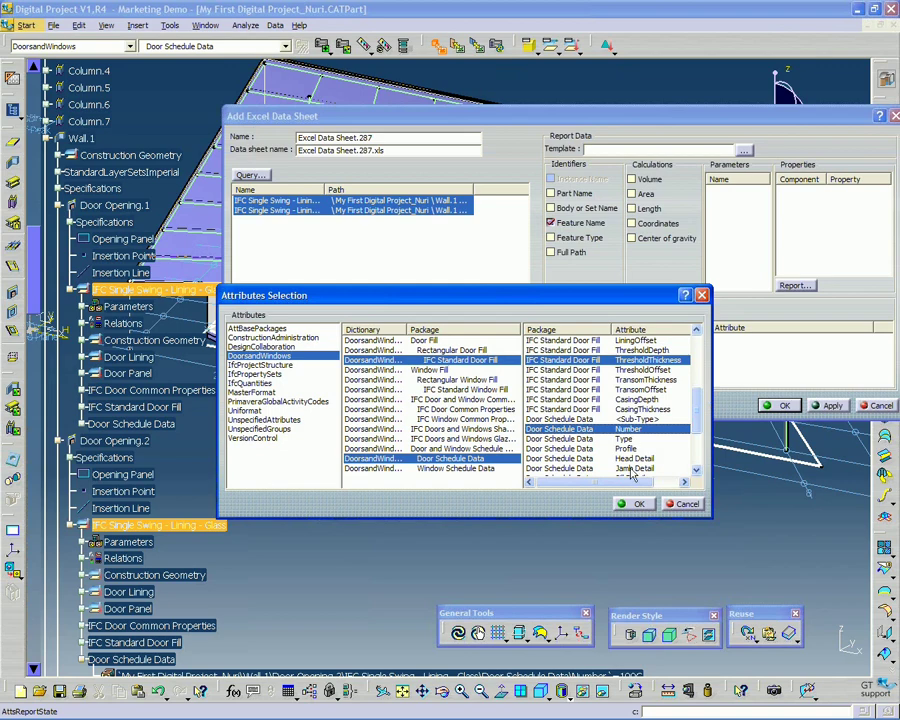
left_click(626, 506)
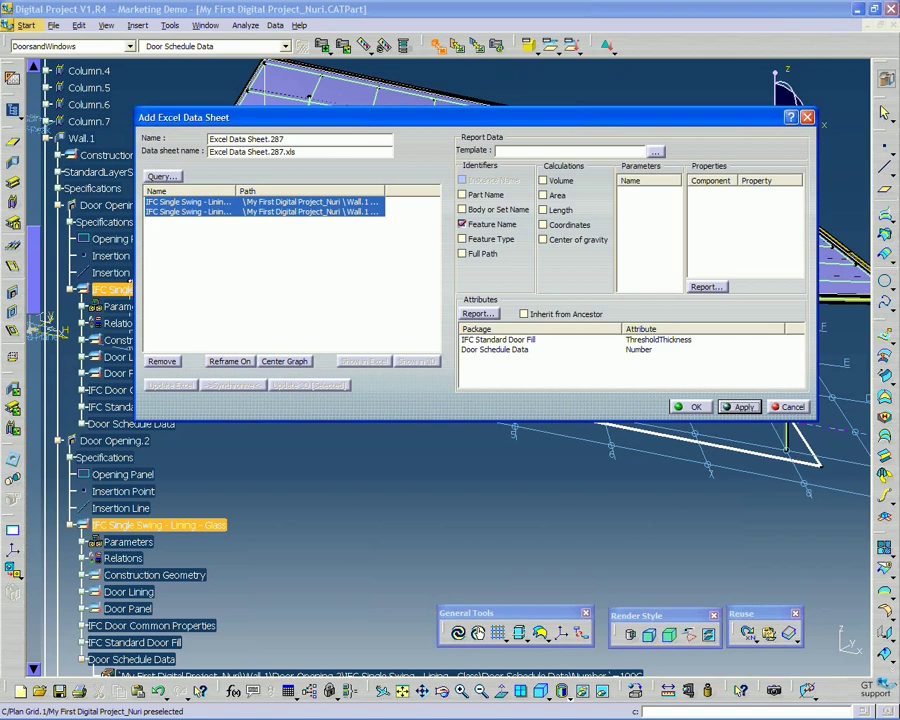
left_click(740, 406)
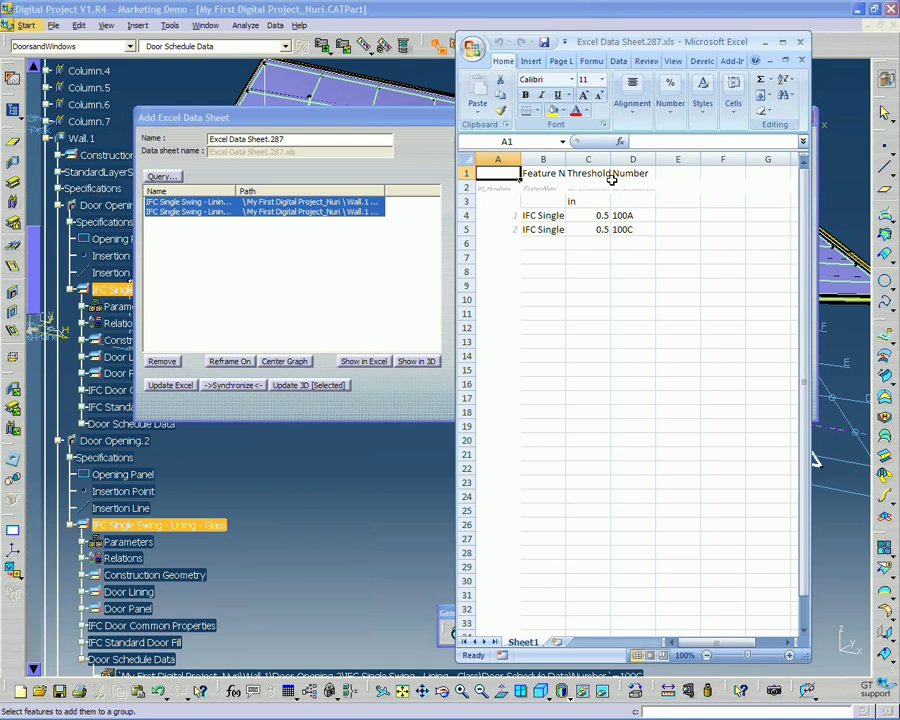
Step: Review both doors' feature names and their door numbers 100A and 100C in Excel
left_click(540, 215)
left_click(537, 228)
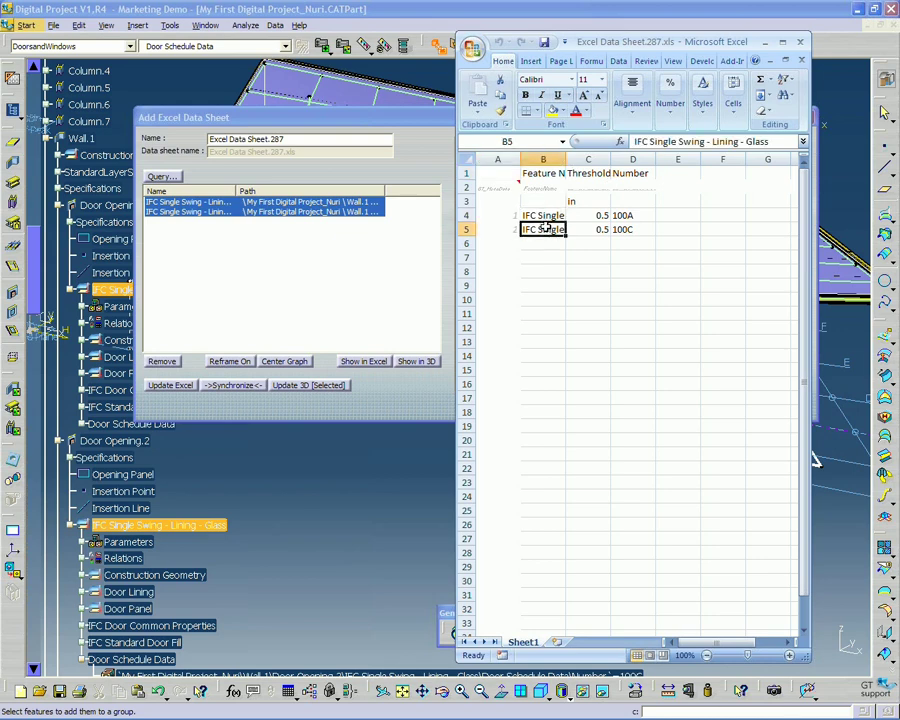
left_click(543, 215)
left_click(543, 230)
left_click(543, 215)
left_click(545, 230)
left_click(545, 216)
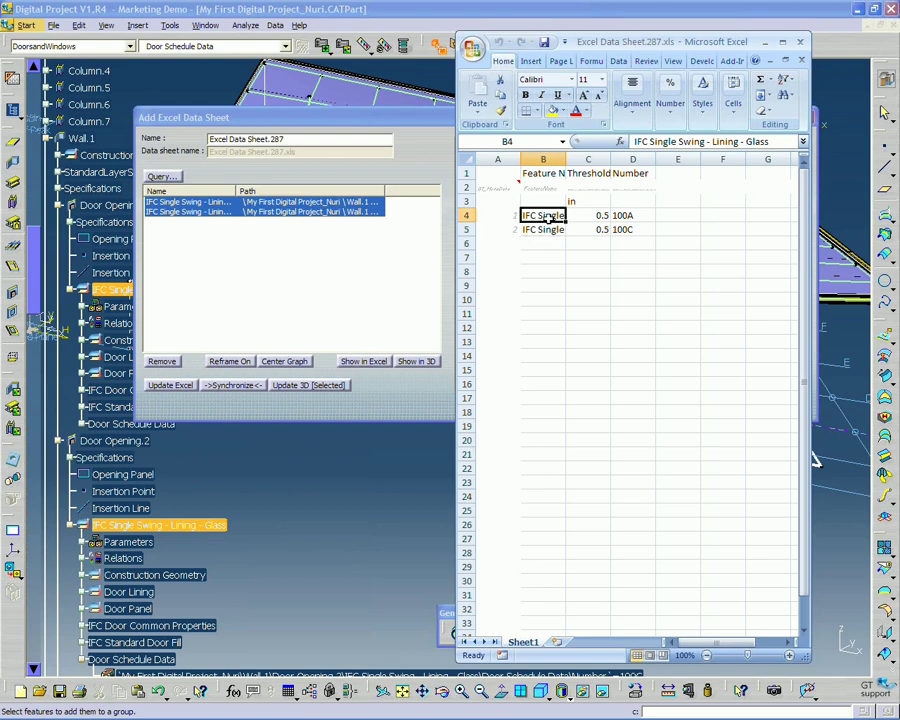
left_click(628, 217)
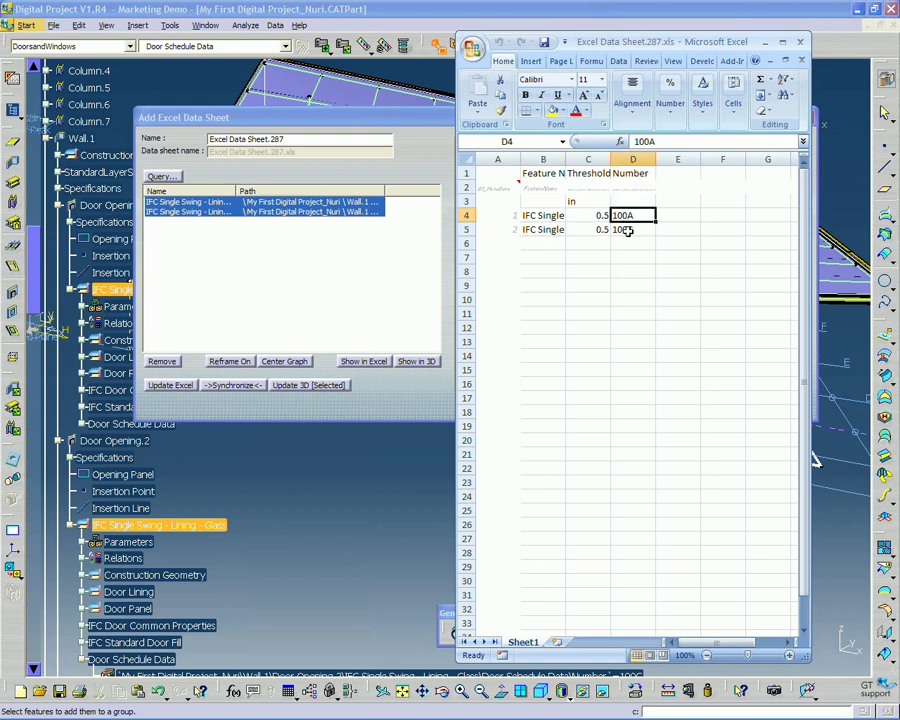
left_click(625, 230)
Step: Change the ThresholdThickness in C4 and C5 from 0.5 to 3 for doors 100A and 100C
left_click(596, 215)
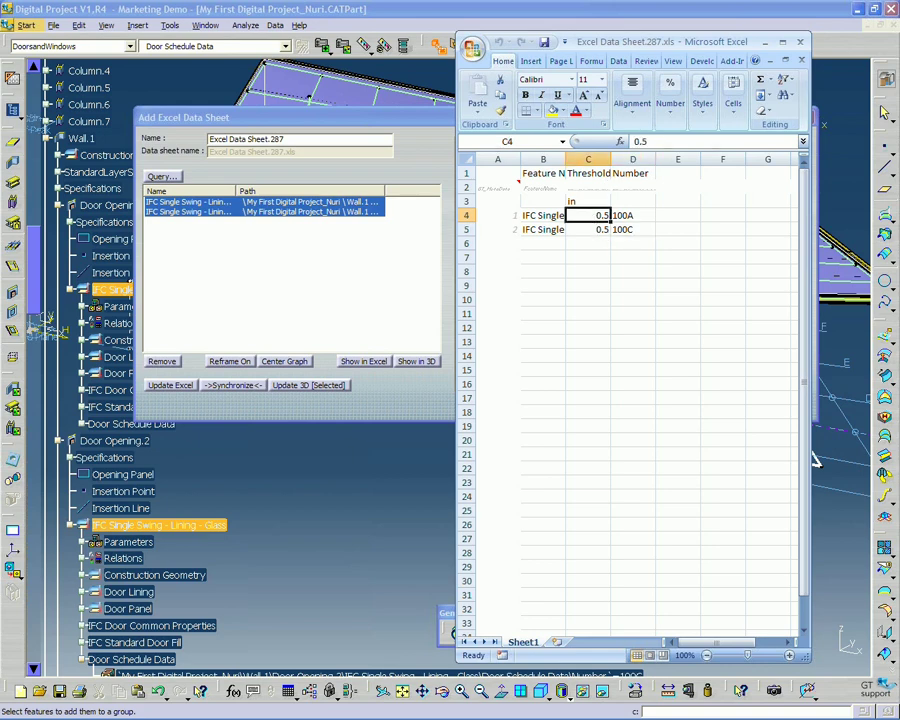
double_click(645, 143)
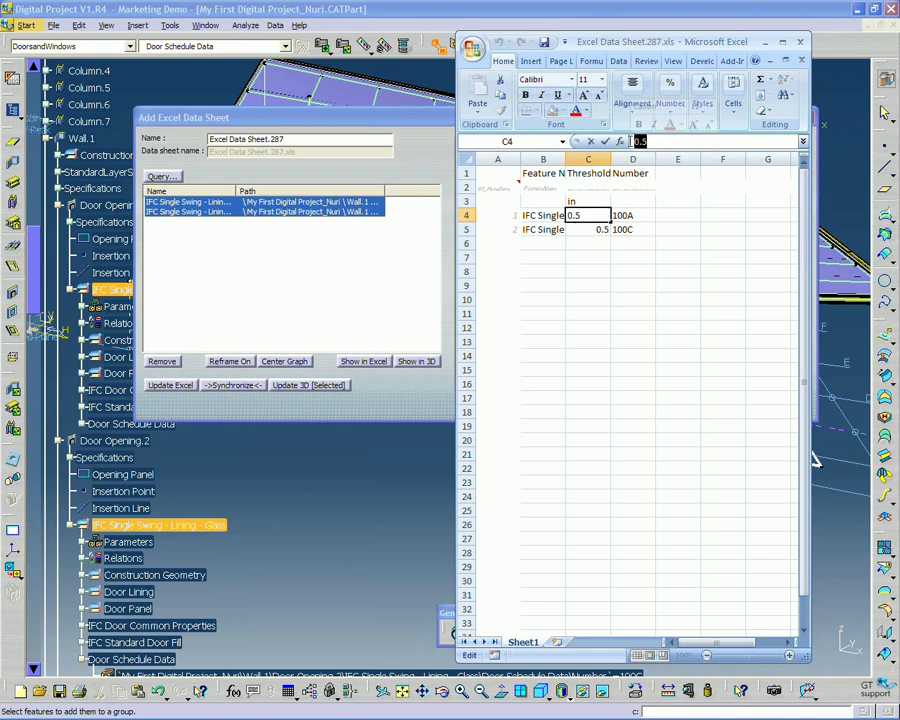
type("3")
left_click(588, 229)
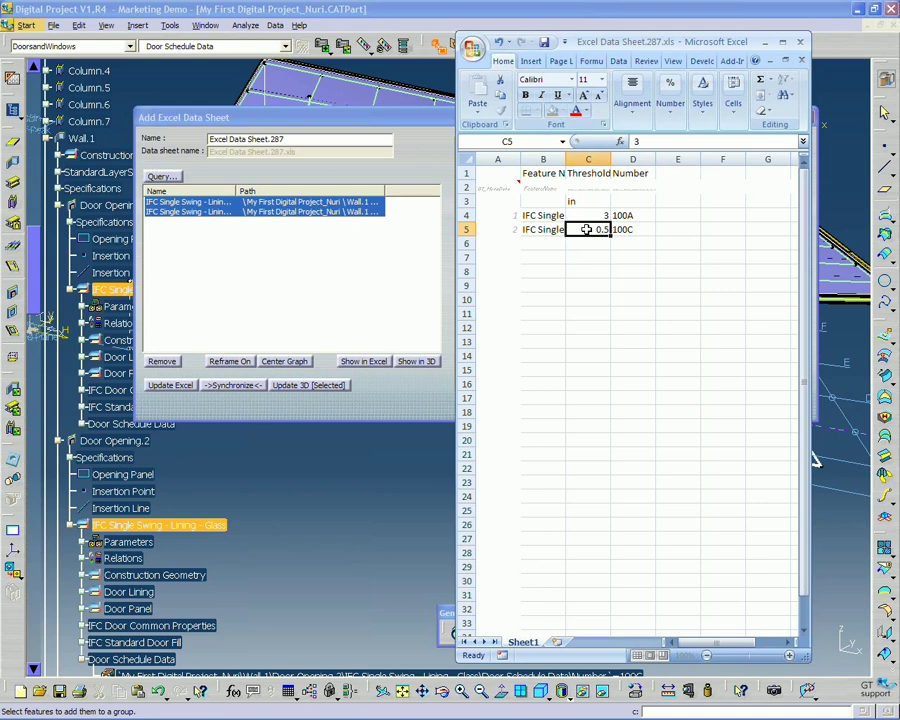
double_click(640, 141)
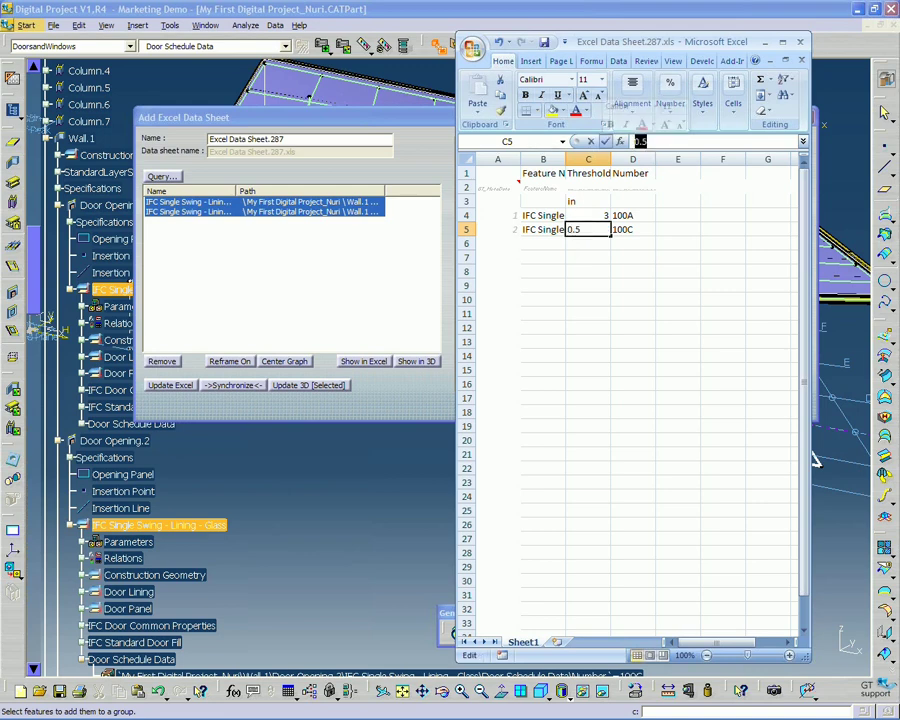
type("3")
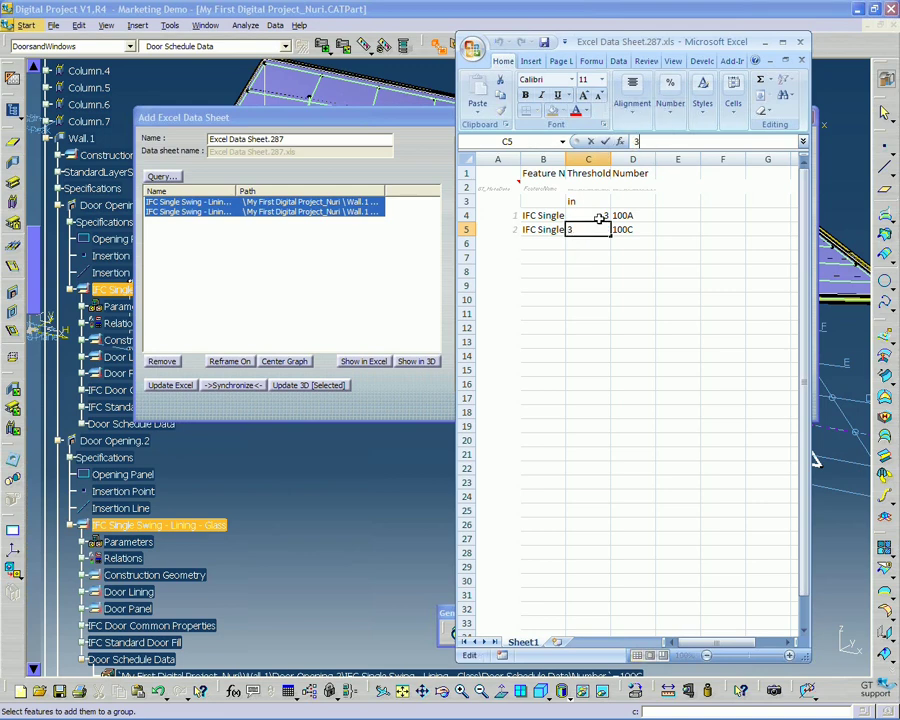
left_click(604, 215)
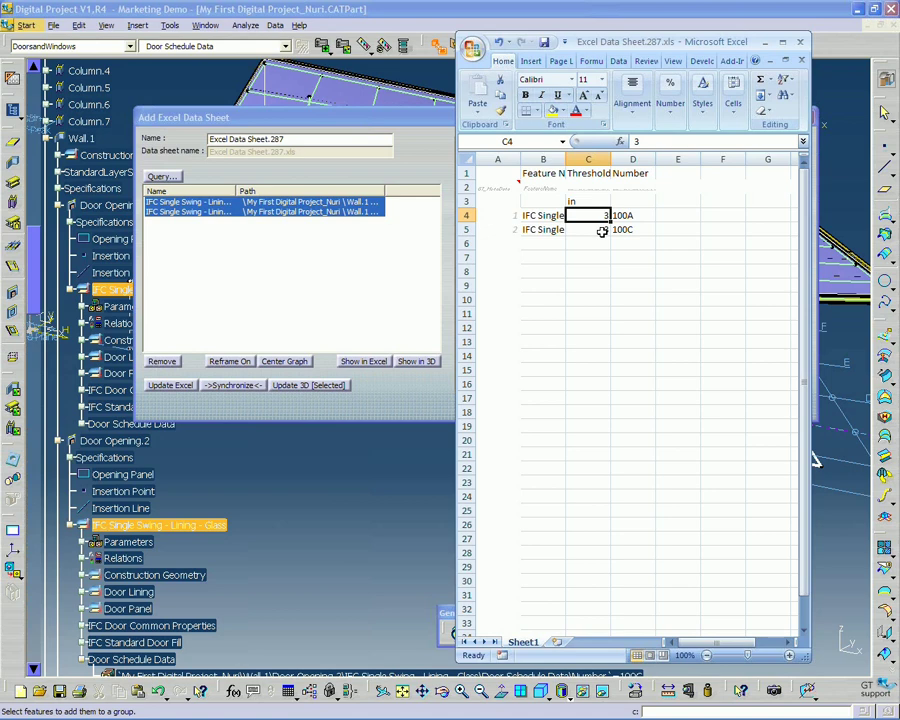
left_click(422, 126)
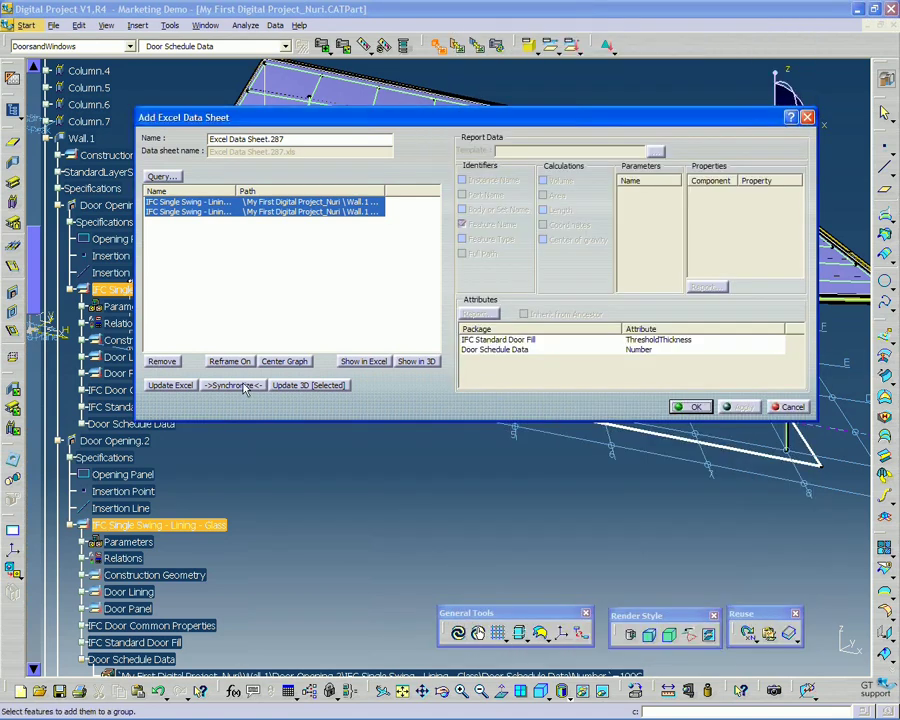
Step: Synchronize with the edited spreadsheet and accept the Add Excel Data Sheet settings
left_click(240, 385)
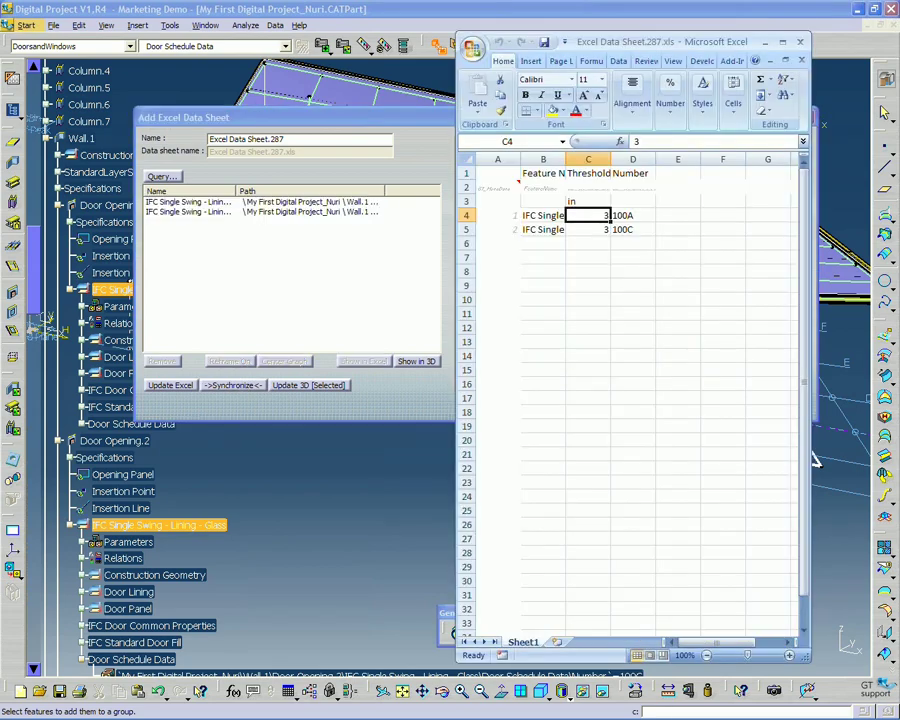
left_click(388, 125)
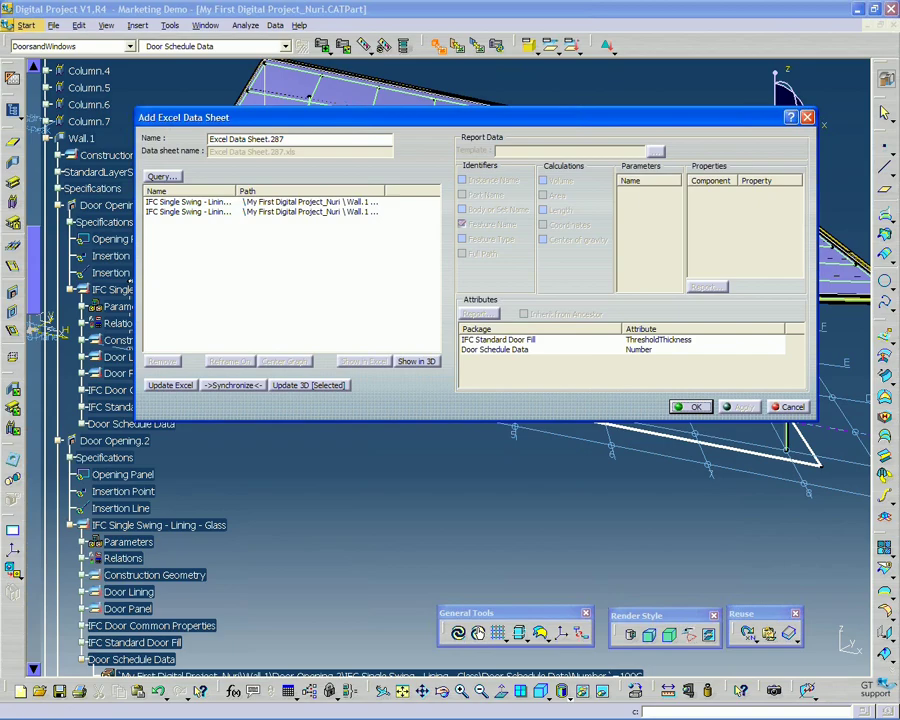
left_click(690, 406)
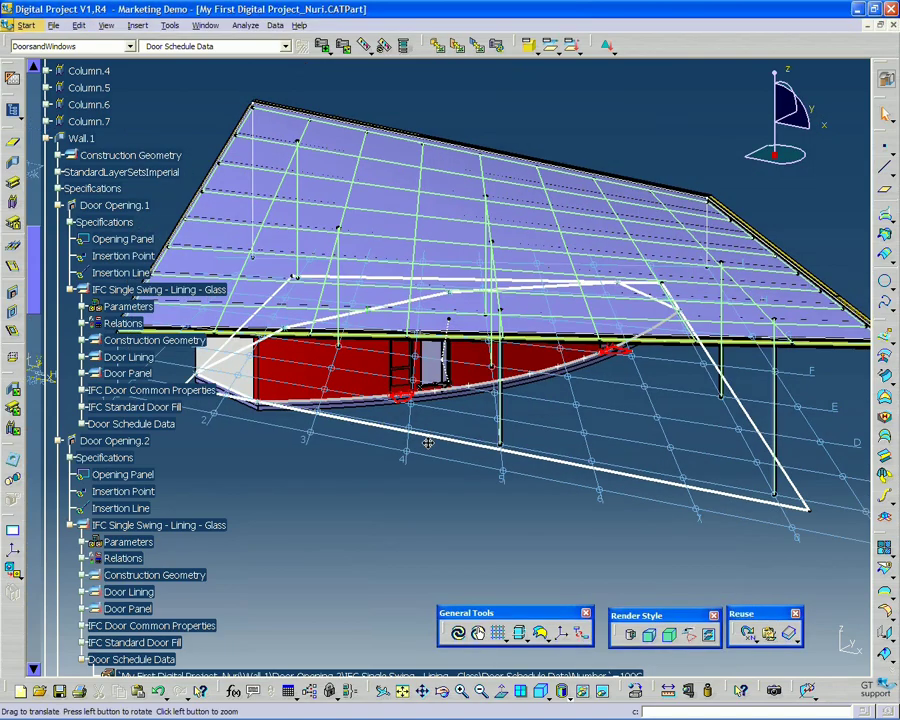
Step: Update the building model so both doors take the 3 in thresholds, then inspect the doors
middle_click_drag(428, 443, 424, 362)
left_click(459, 633)
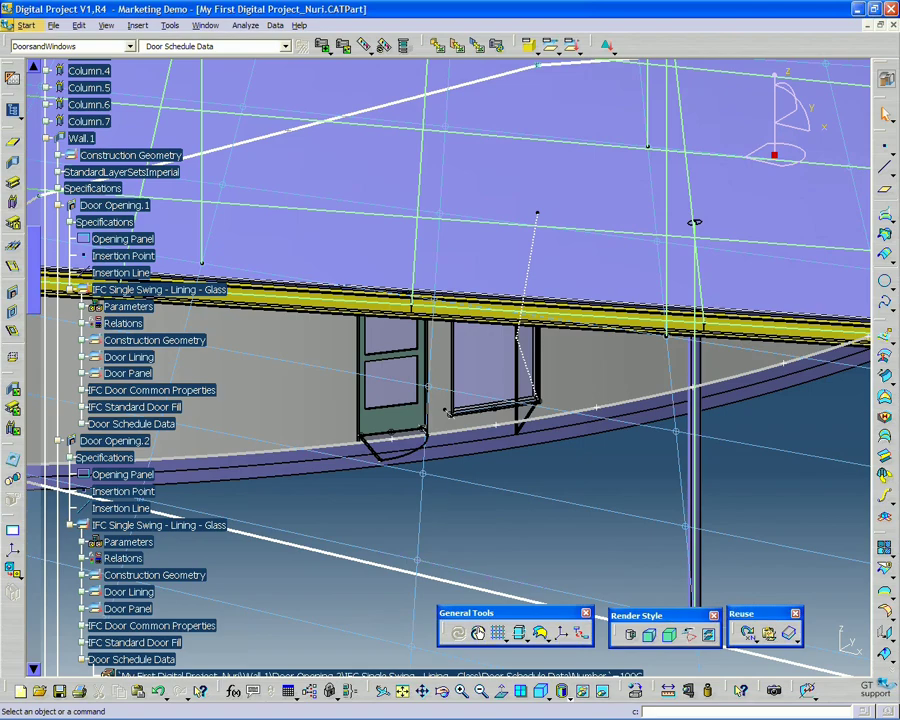
middle_click_drag(360, 420, 436, 430)
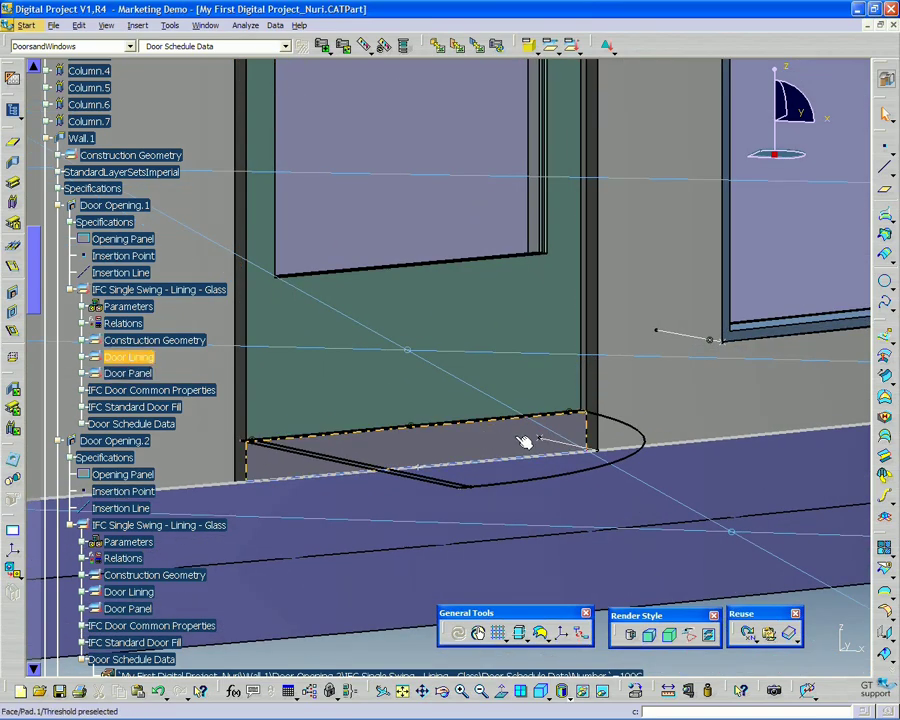
middle_click_drag(524, 442, 462, 516)
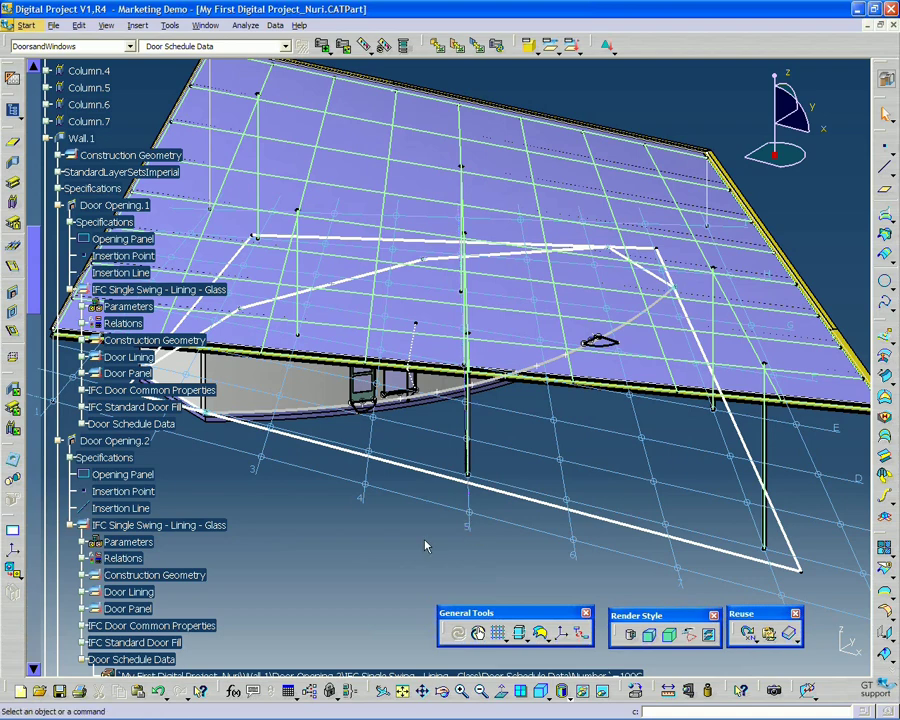
Step: Save the building CATPart with Ctrl+S, keeping the 3 in door thresholds
middle_click_drag(296, 565, 461, 511)
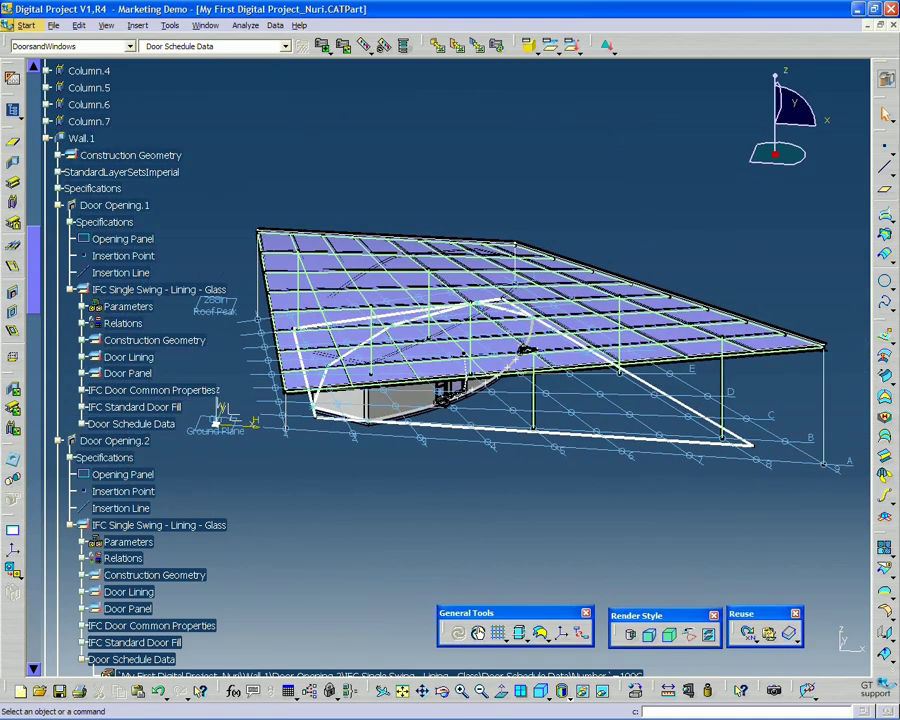
key("ctrl+s")
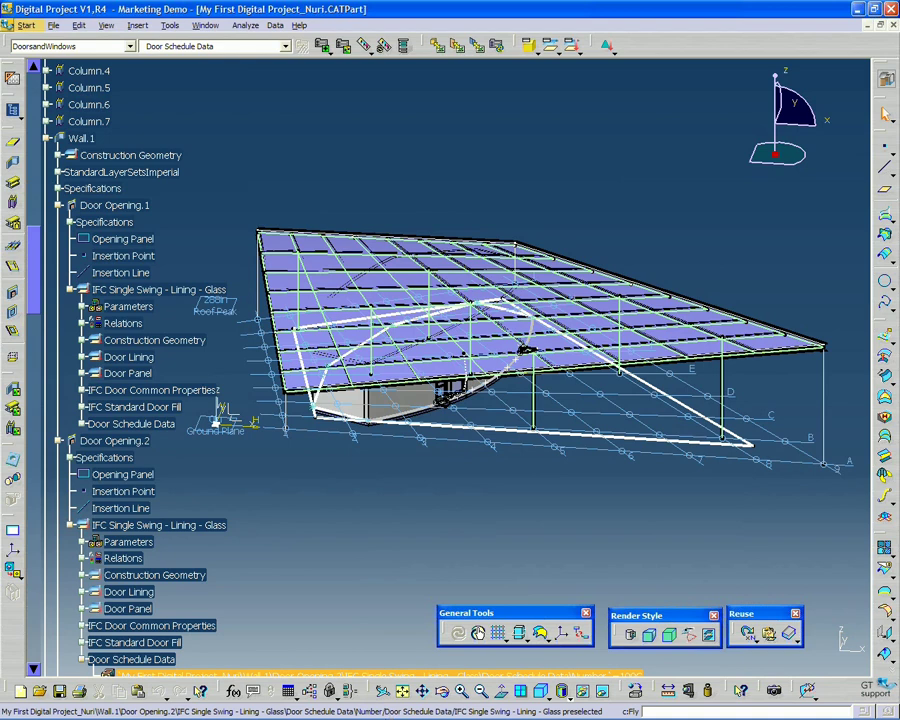
mouse_move(224, 711)
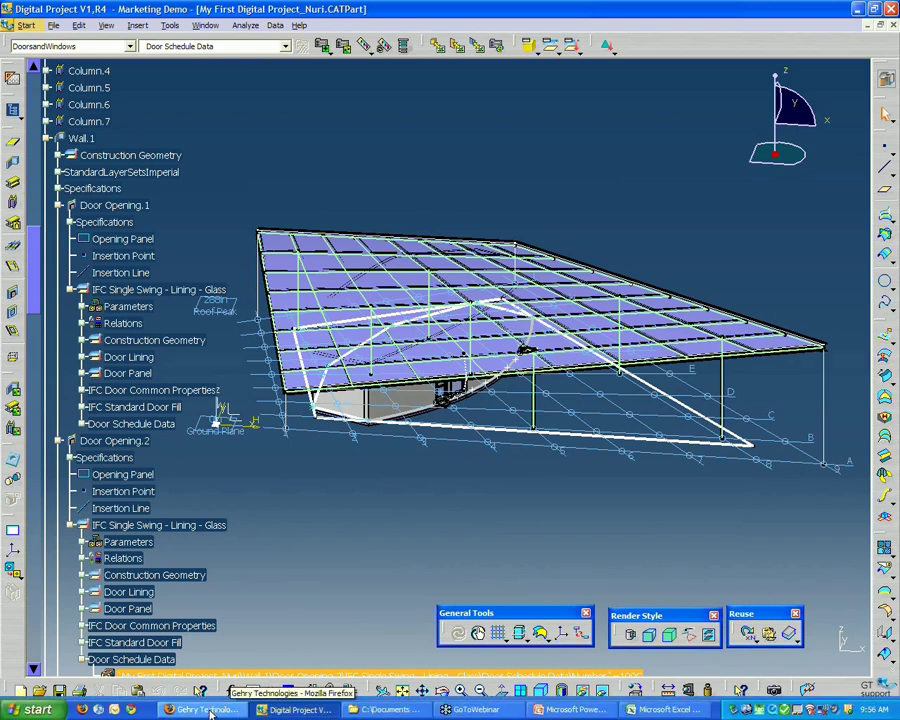
Step: In Firefox, open the Gehry Technologies Webinars page from the Events menu
left_click(207, 710)
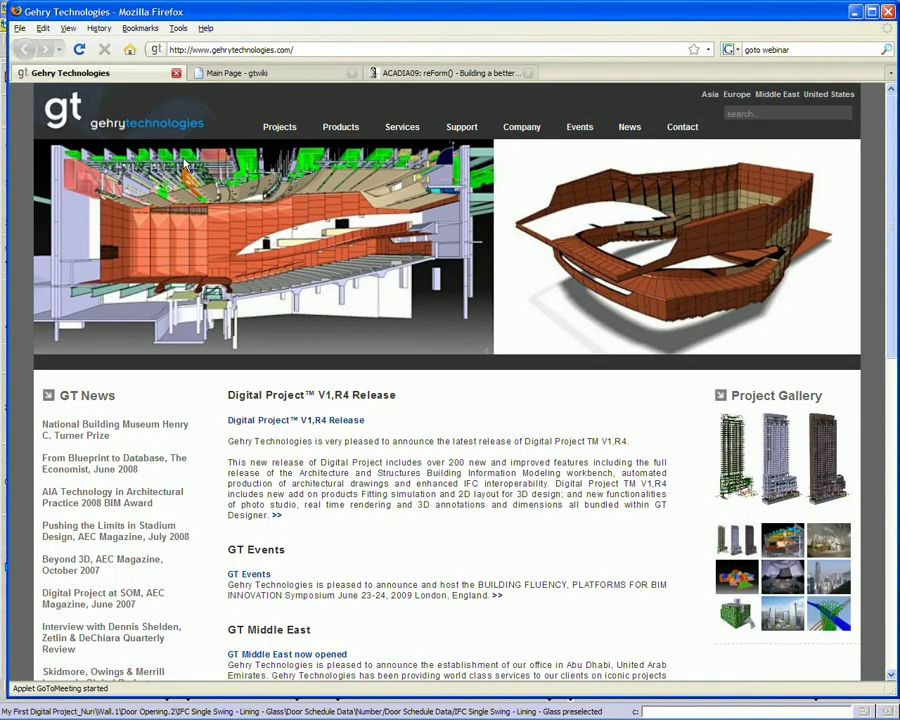
mouse_move(584, 128)
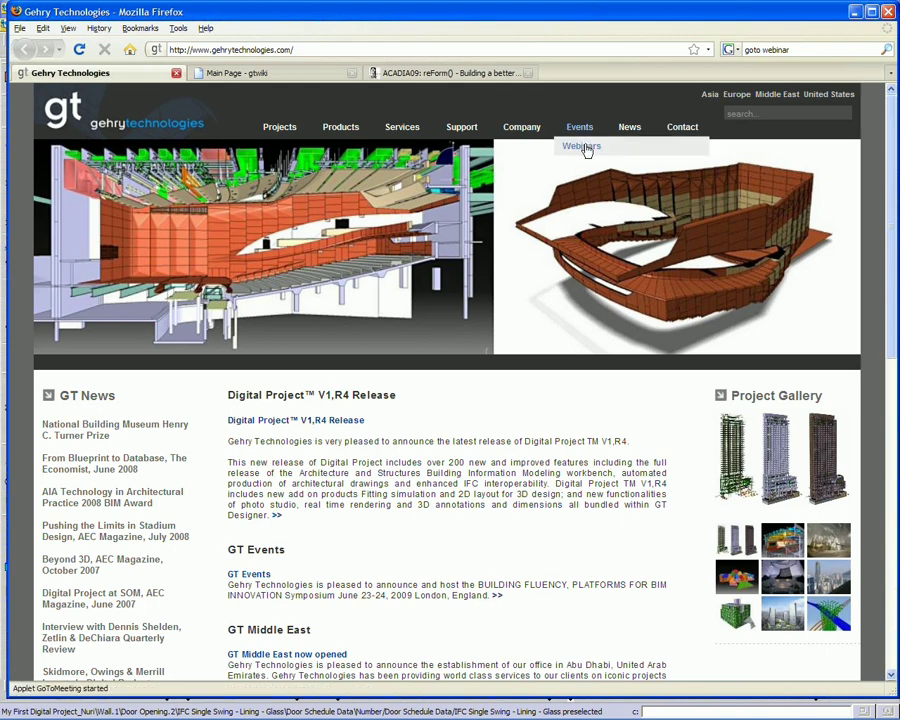
left_click(584, 147)
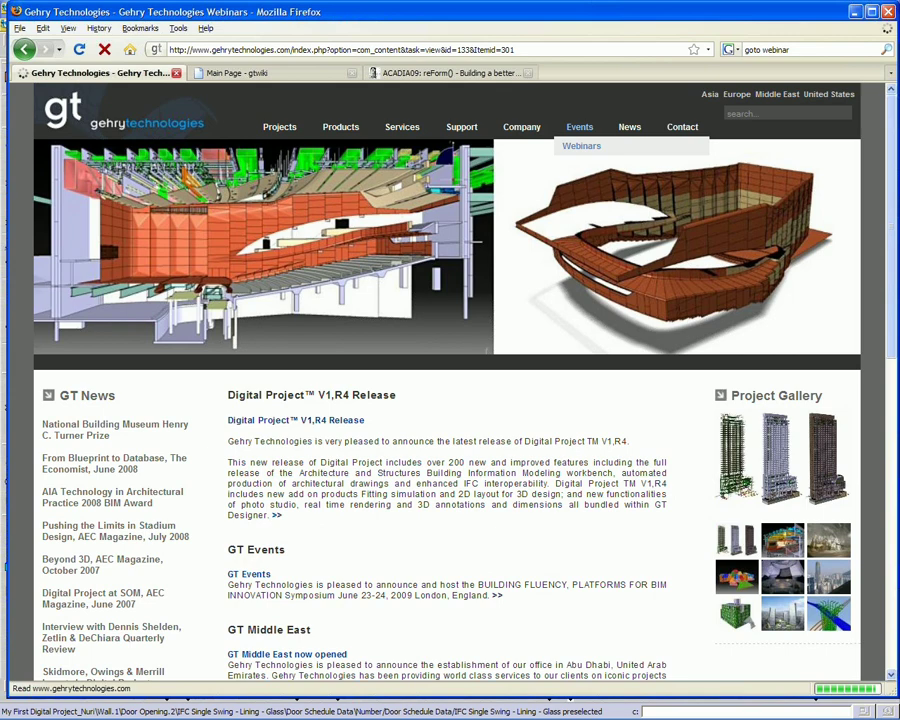
Step: Scroll through the Building Fluency Webinar Series descriptions and the Project Manager Model download
scroll(450, 400, "down", 1)
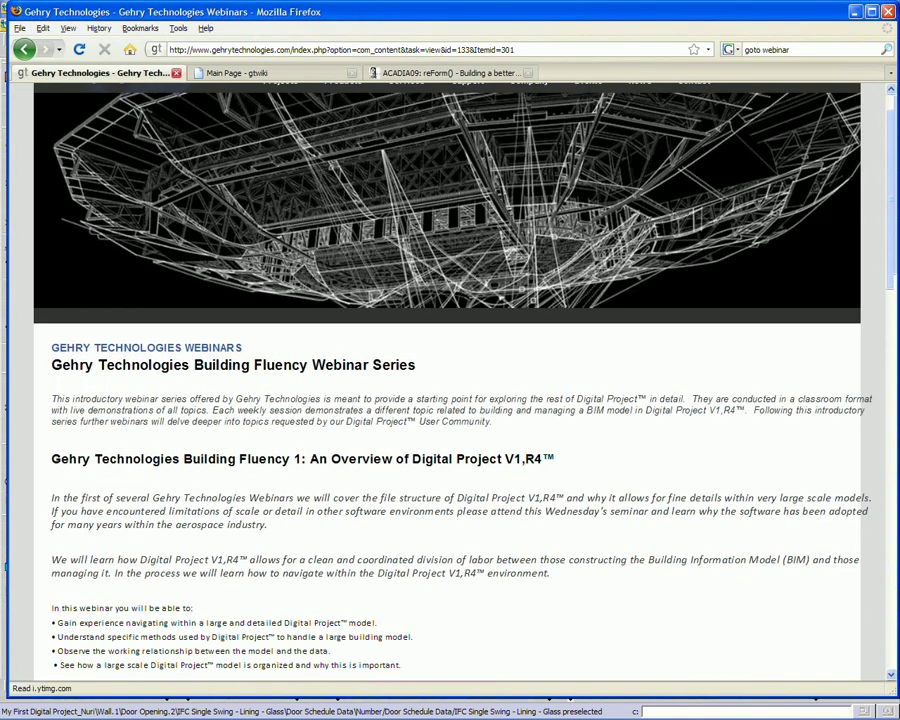
scroll(793, 532, "down", 2)
scroll(793, 532, "down", 2)
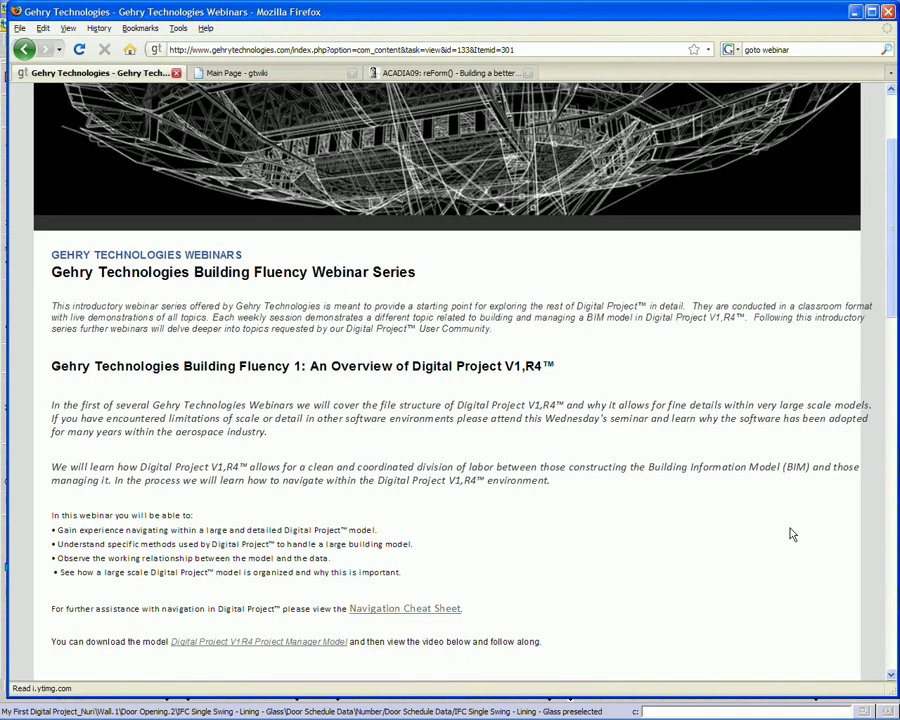
scroll(750, 505, "down", 2)
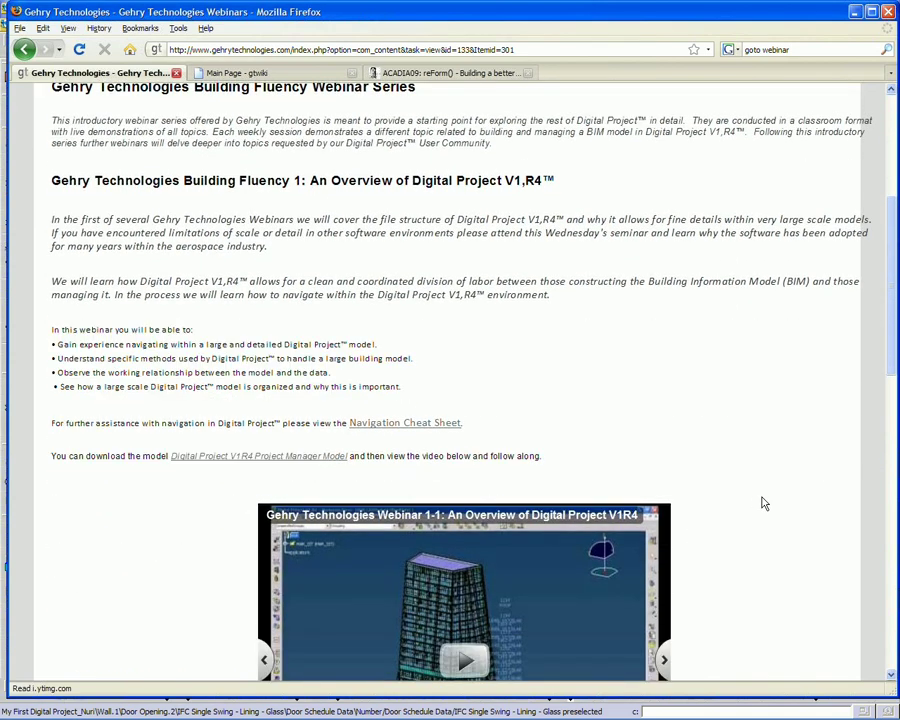
scroll(762, 503, "down", 2)
scroll(762, 502, "down", 11)
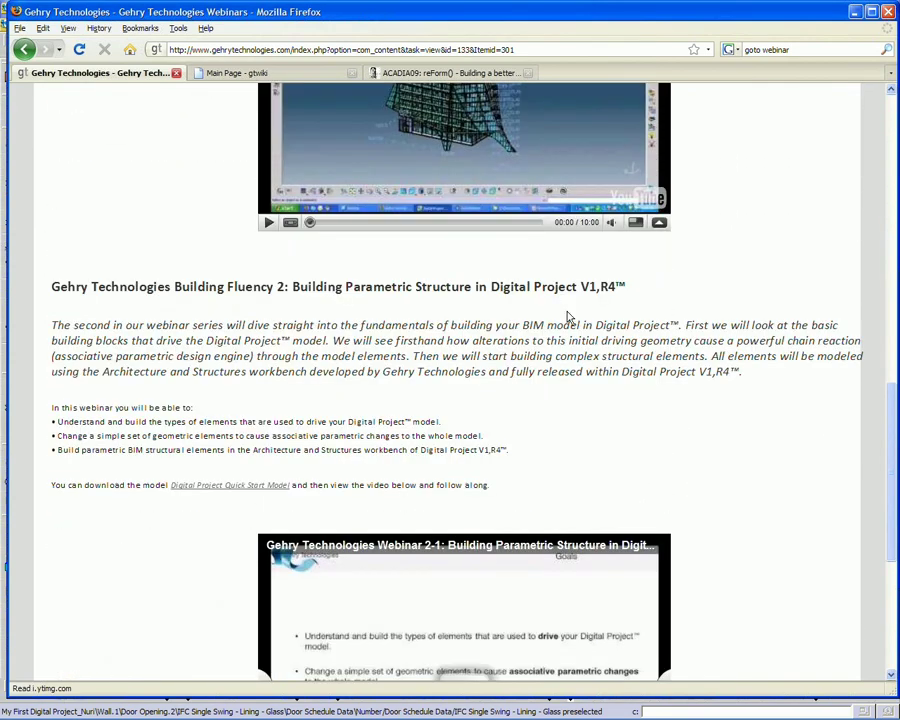
scroll(700, 465, "down", 6)
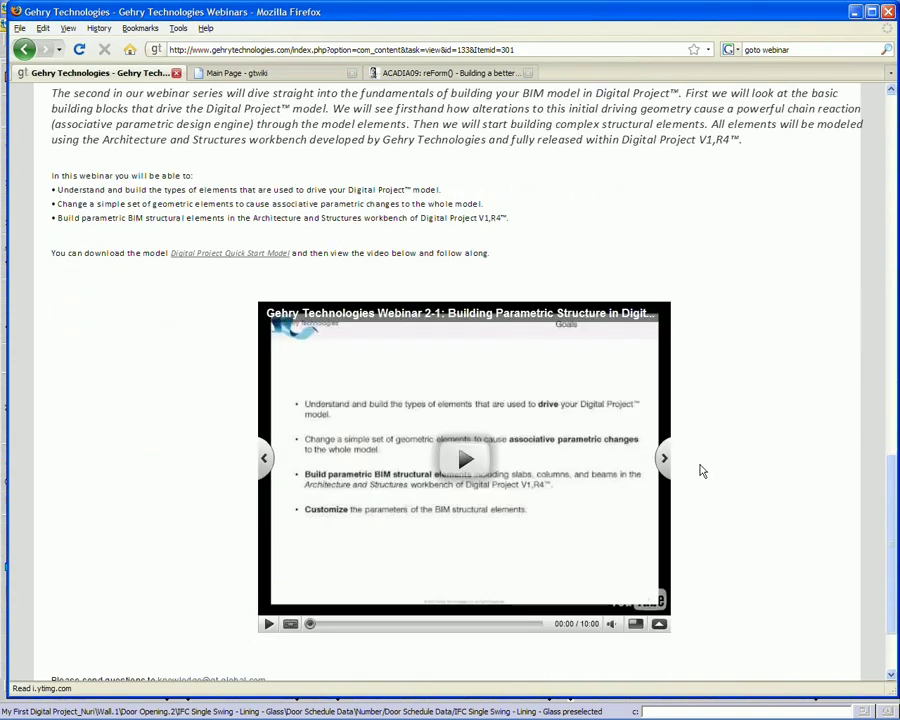
scroll(780, 480, "up", 2)
scroll(810, 486, "up", 18)
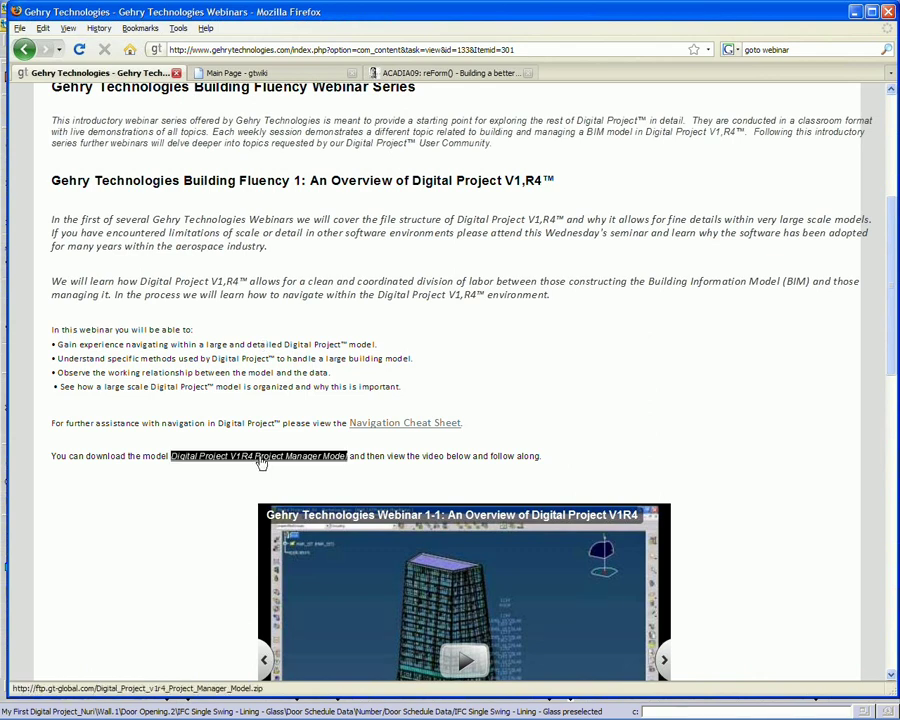
Step: Open DigitalProject_Navigation_Handout.pdf, the Navigation Cheat Sheet, in a new tab and view it
left_click(386, 428)
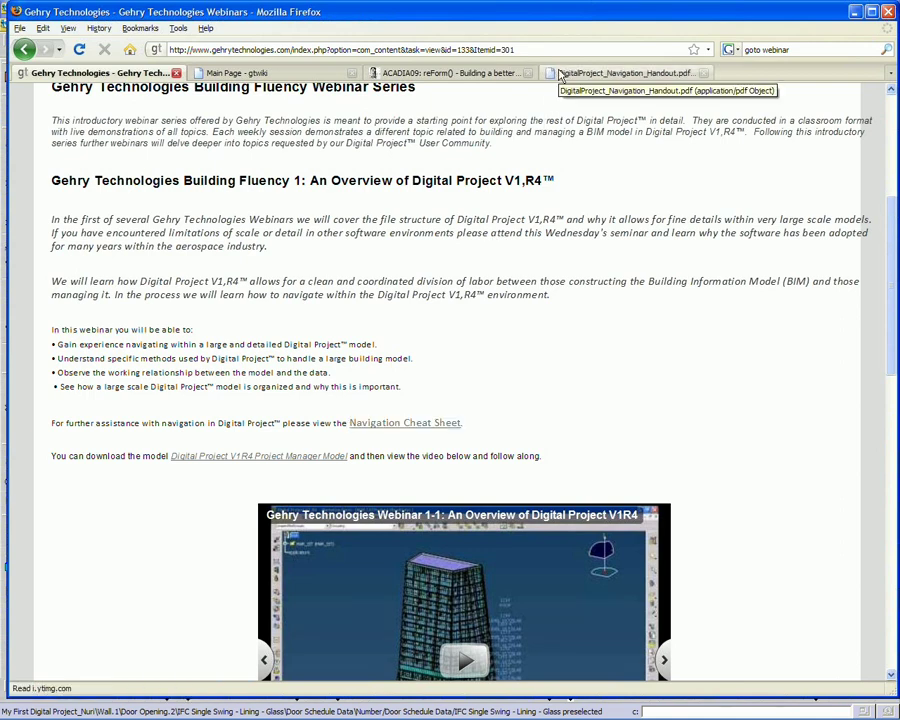
left_click(561, 77)
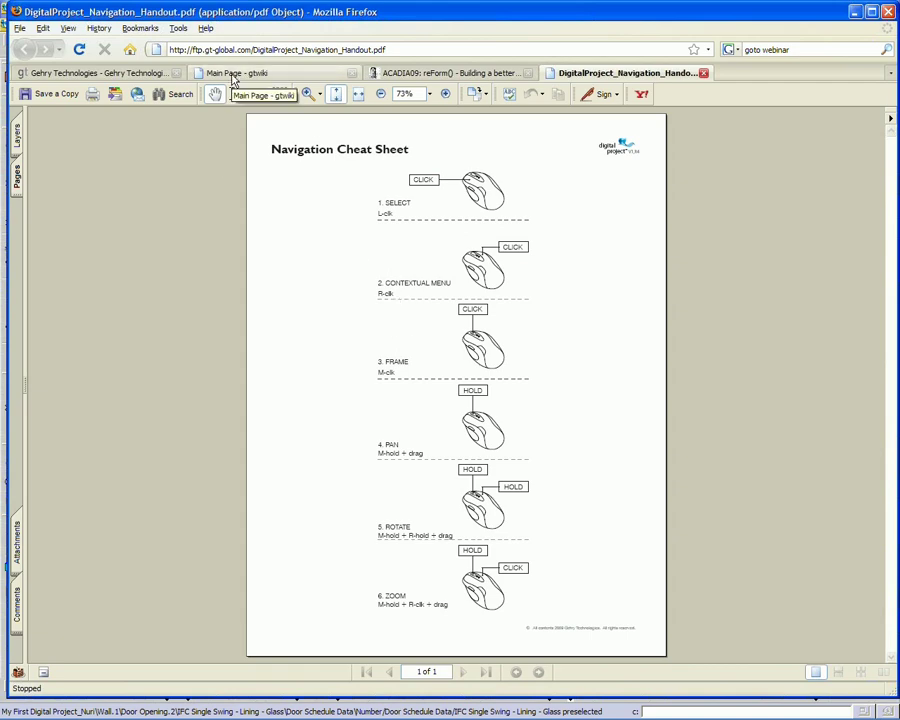
Step: Return to the Gehry Technologies webinars page and scroll down to the Webinar 2-1 Building Parametric Structure video
left_click(138, 76)
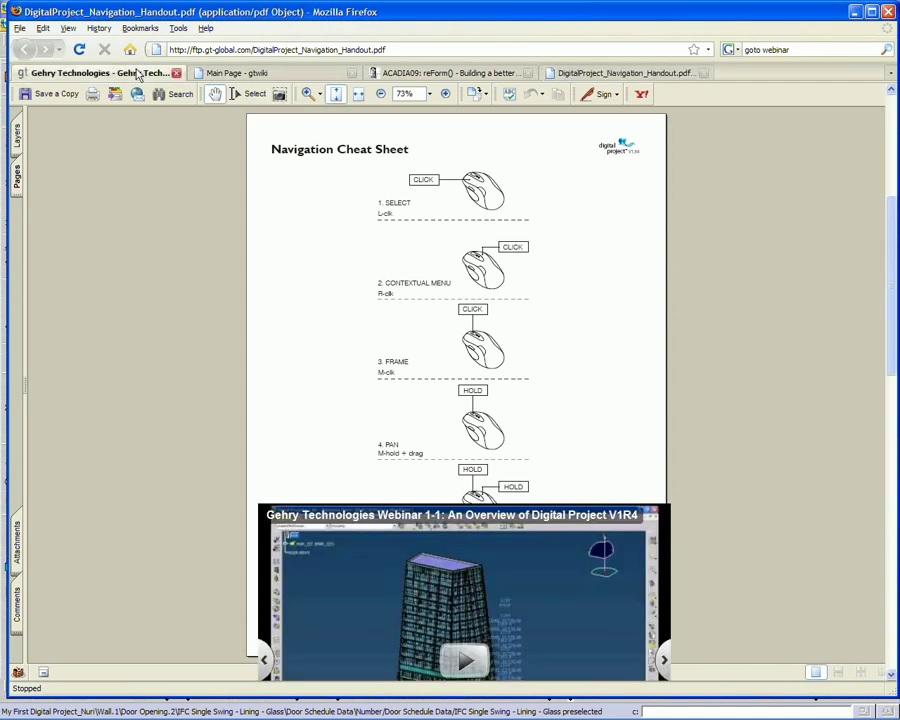
scroll(549, 350, "down", 1)
scroll(575, 280, "down", 2)
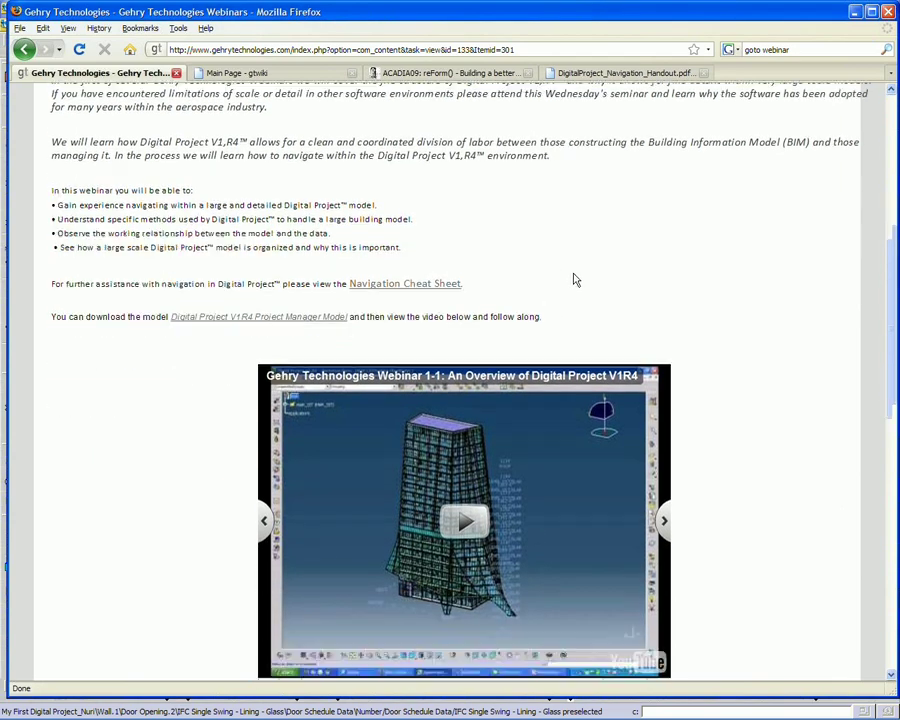
scroll(800, 398, "down", 2)
scroll(800, 398, "down", 12)
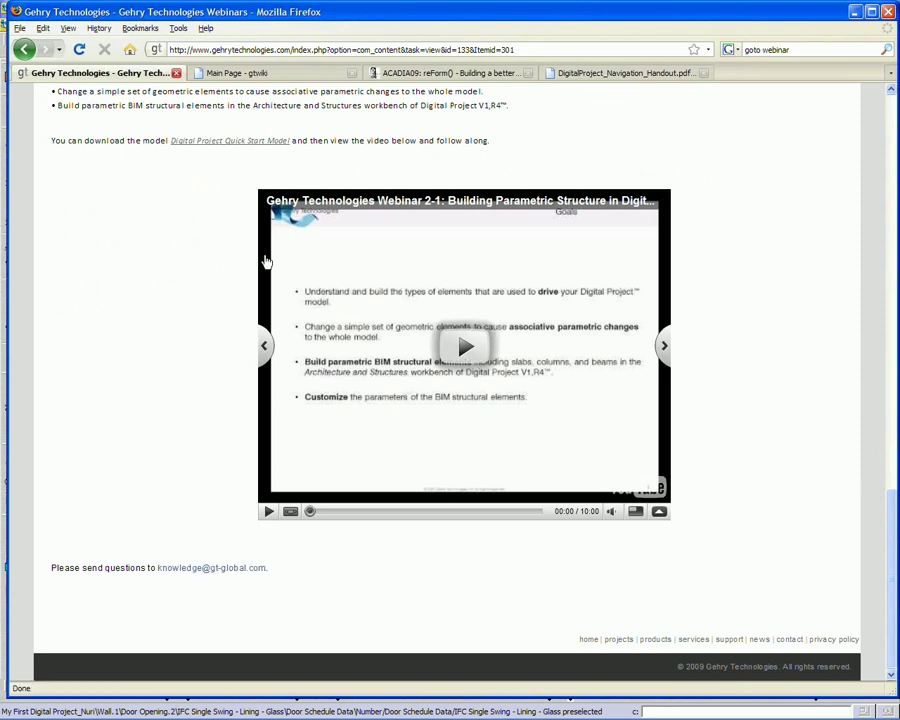
Step: Switch to the gtwiki Main Page, the Digital Project Collective Intelligence Hub
left_click(250, 76)
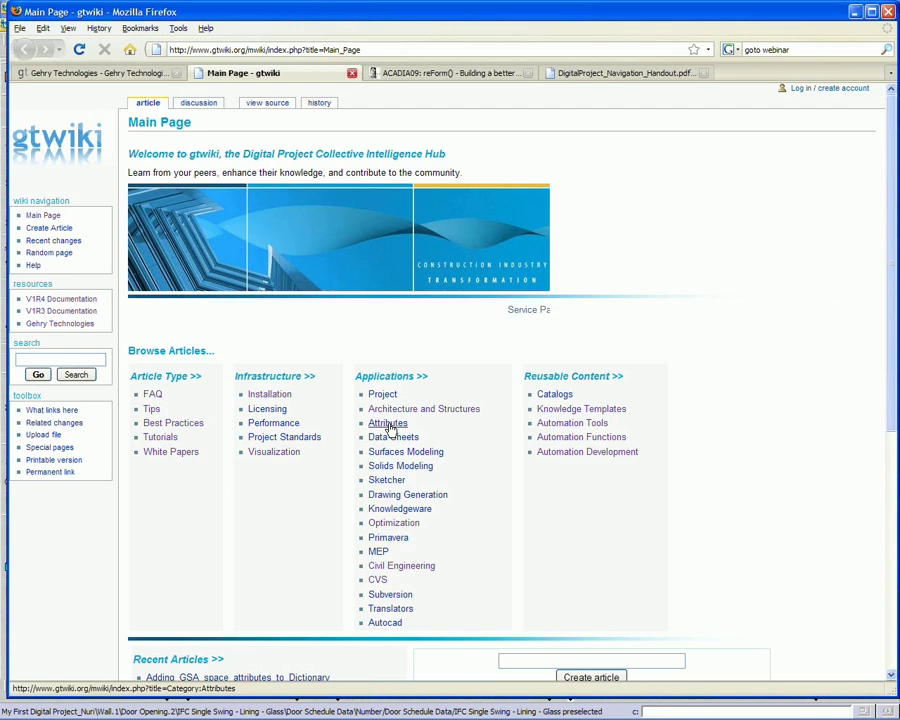
Step: Show the ACADIA09 Workshop Registration table and open the DIGITAL PROJECT description in a new tab
left_click(425, 74)
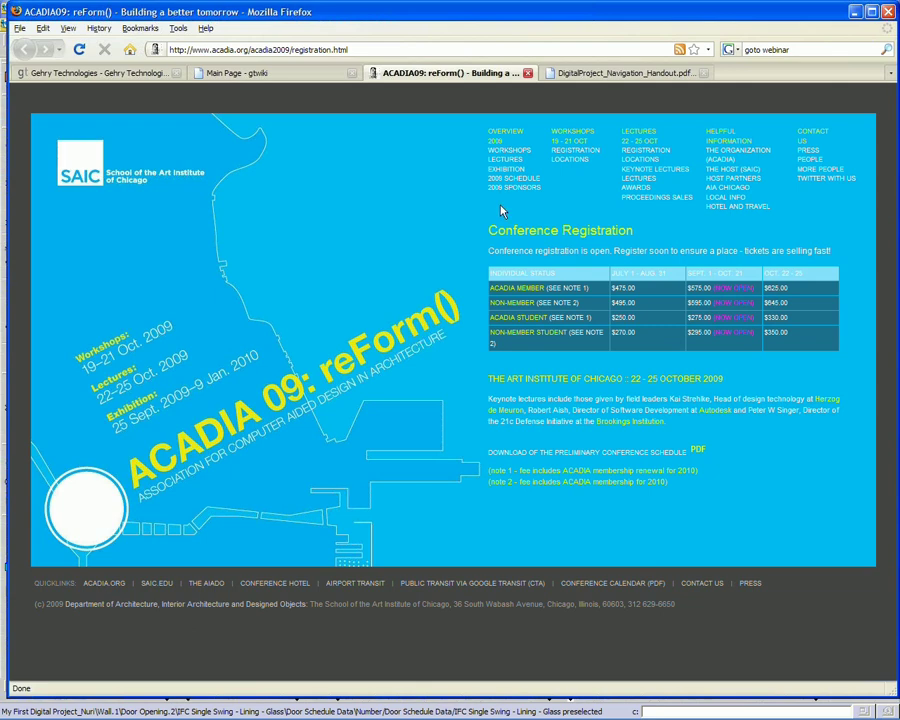
left_click(577, 151)
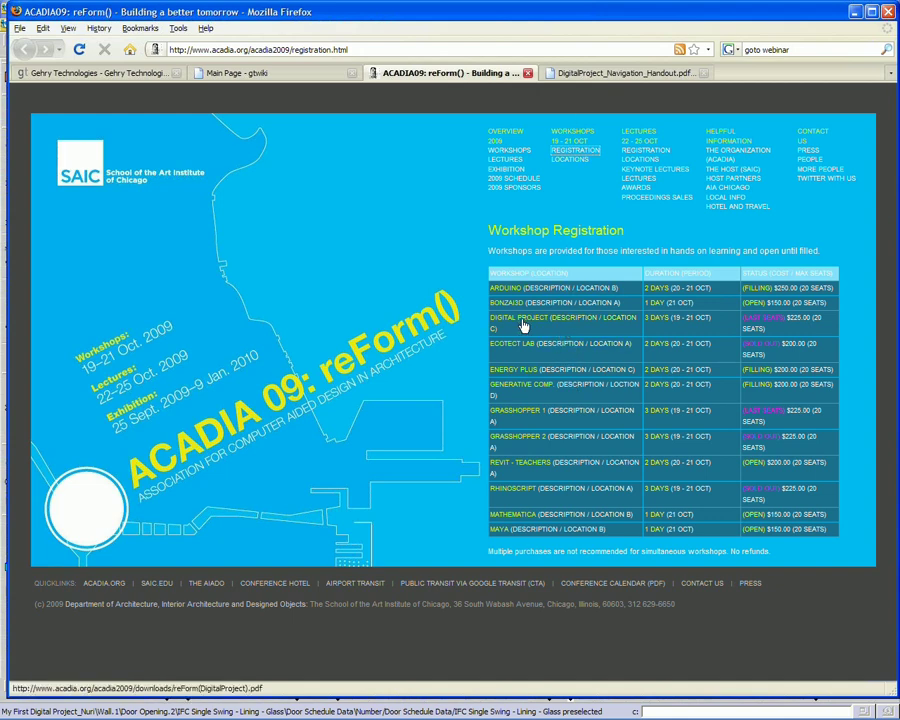
middle_click(595, 323)
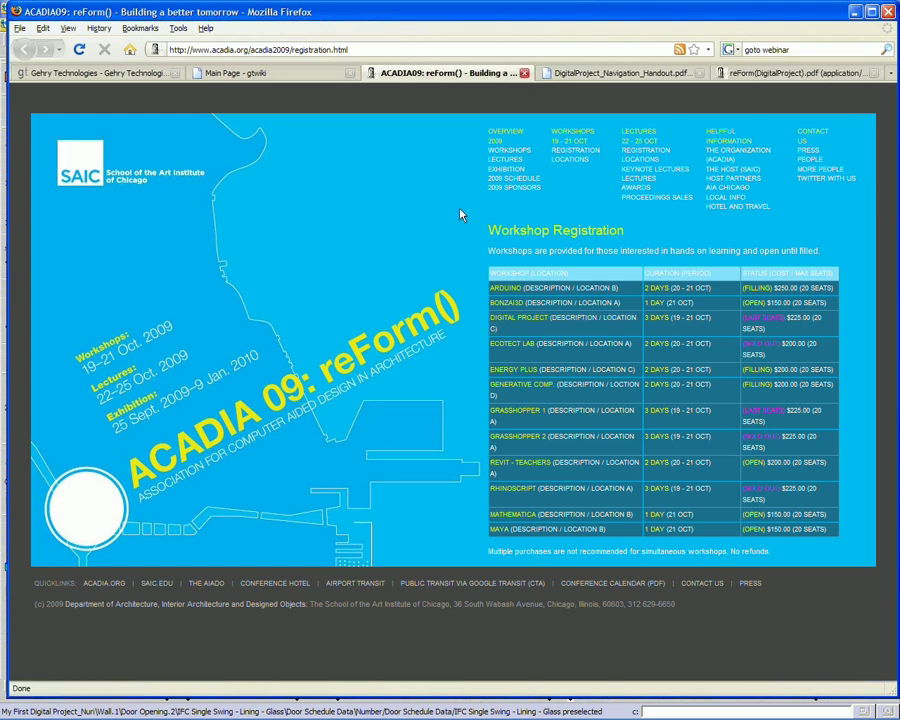
Step: Display the reForm(DigitalProject).pdf ACADIA 09 workshop flyer
left_click(748, 74)
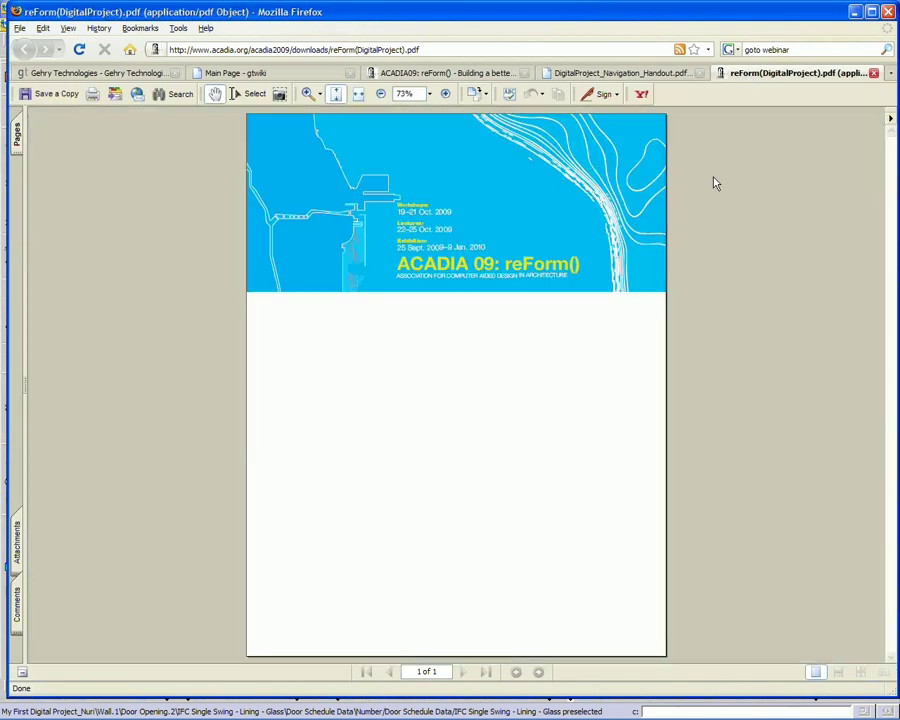